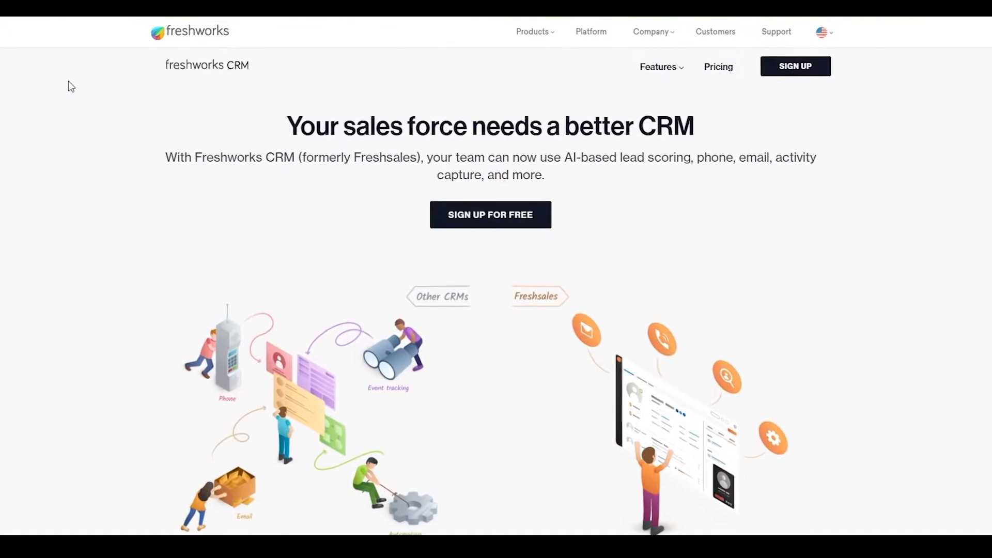
- Start the free Freshworks CRM sign-up and postpone the three-step onboarding for the new account
{"action": "left_click", "coordinate": [490, 214]}
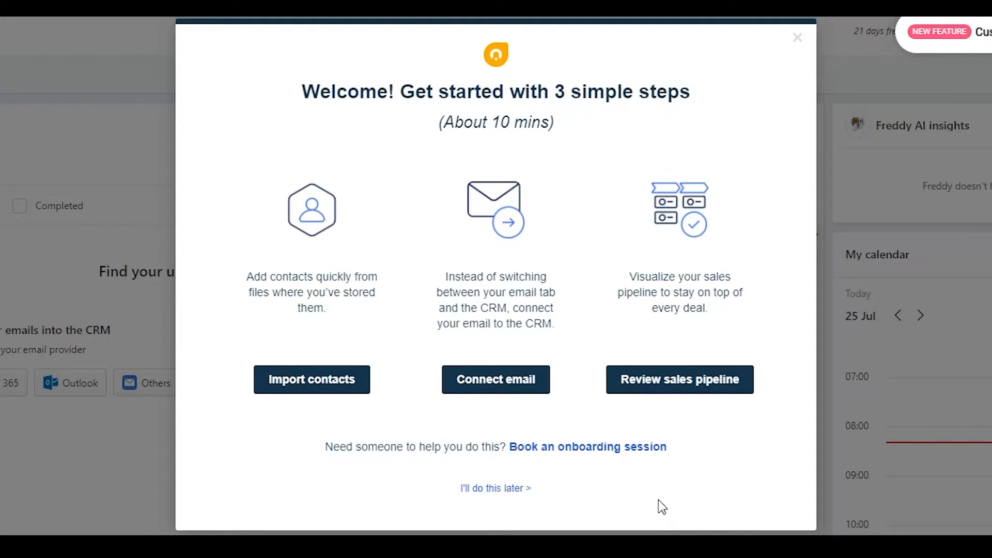
{"action": "left_click", "coordinate": [489, 489]}
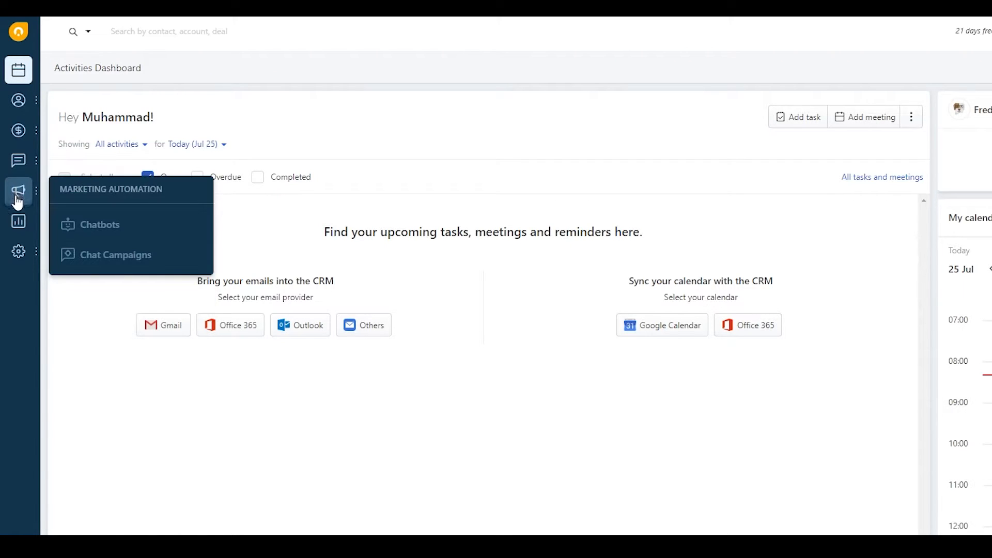
- Open the contacts list from the CRM dashboard
{"action": "mouse_move", "coordinate": [19, 256]}
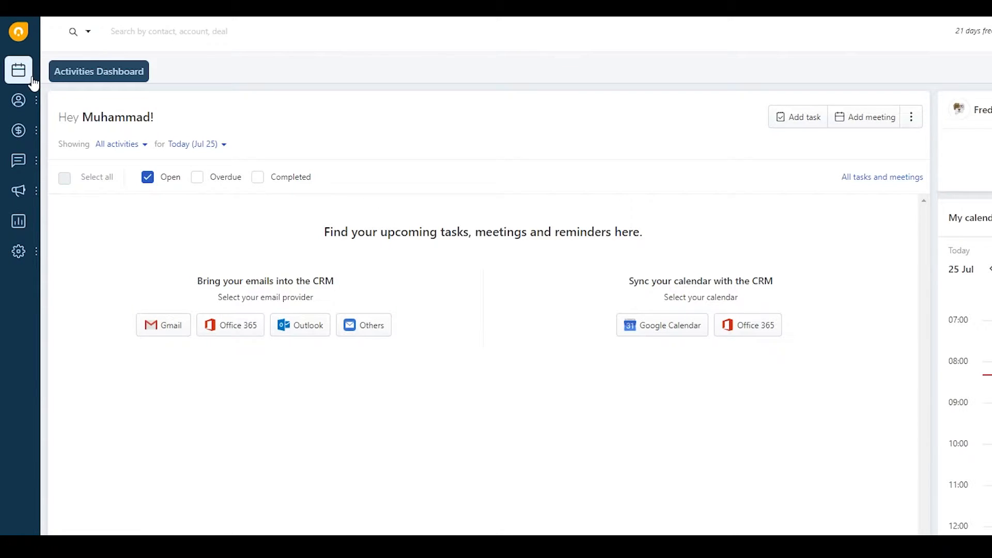
{"action": "mouse_move", "coordinate": [23, 109]}
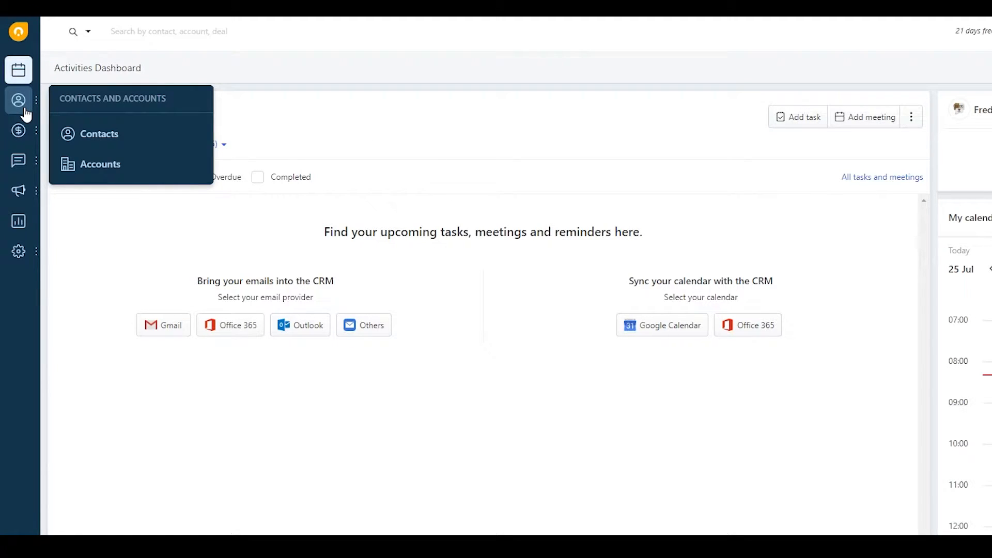
{"action": "left_click", "coordinate": [97, 134]}
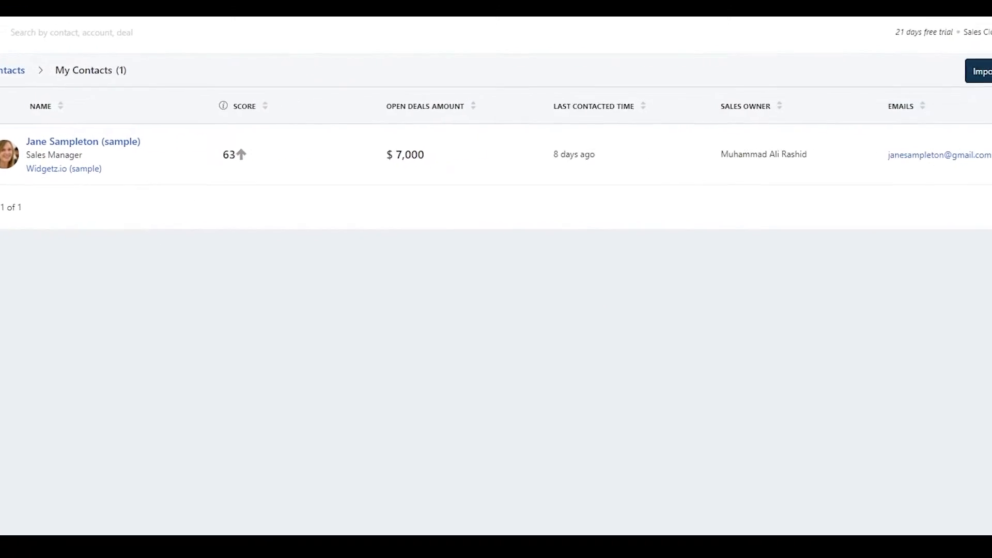
- Look over the contact import form with the Create new contacts option, and close it without uploading a file
{"action": "left_click", "coordinate": [821, 84]}
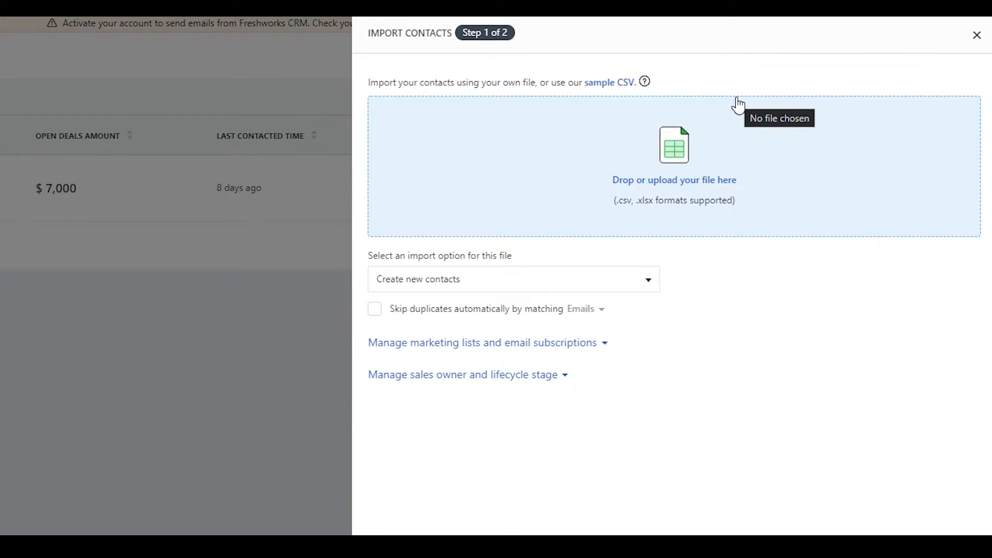
{"action": "left_click", "coordinate": [468, 280]}
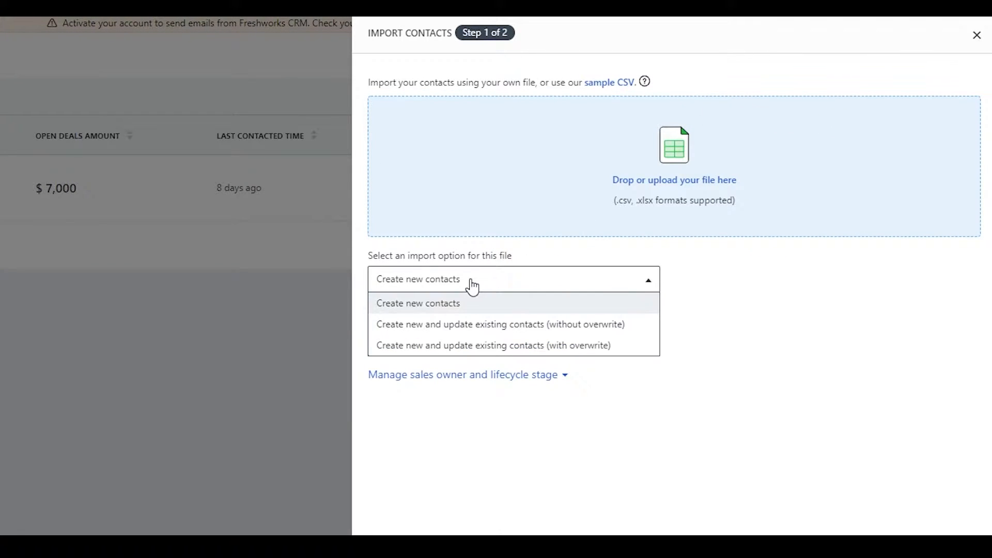
{"action": "left_click", "coordinate": [447, 303]}
{"action": "left_click", "coordinate": [716, 180]}
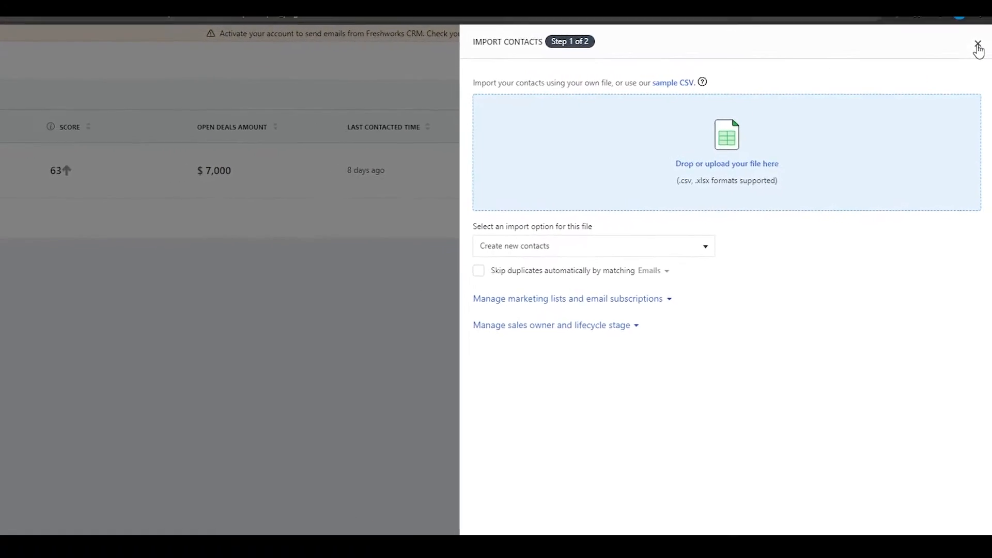
{"action": "left_click", "coordinate": [978, 45]}
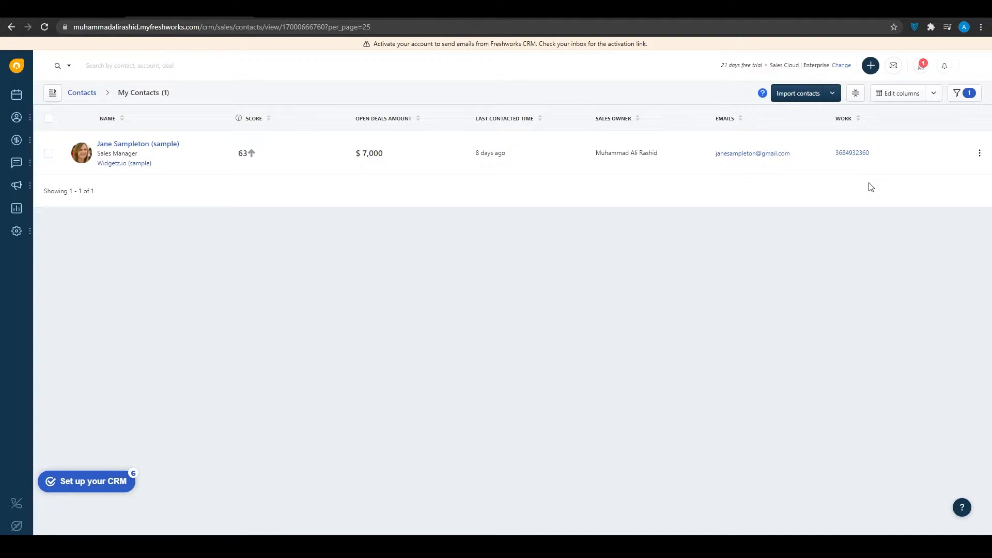
- Examine the fields for adding a contact, from the names down to the lifecycle stage, and leave the form without saving
{"action": "left_click", "coordinate": [871, 67]}
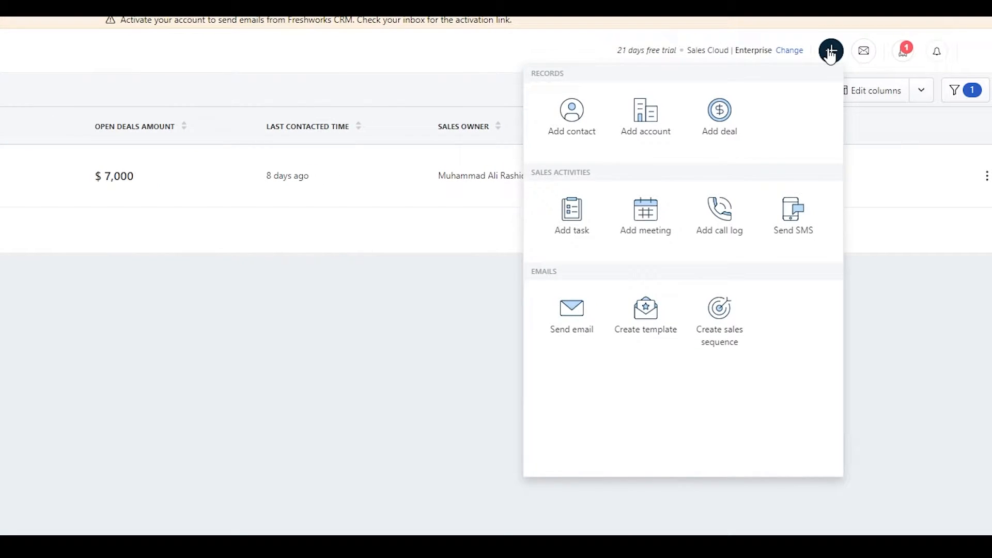
{"action": "left_click", "coordinate": [567, 118]}
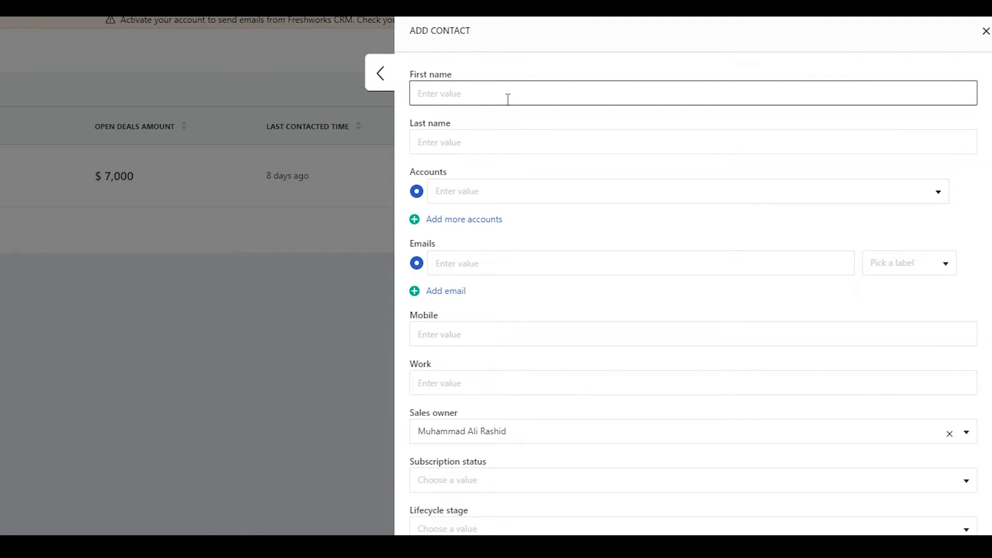
{"action": "left_click", "coordinate": [460, 195]}
{"action": "left_click", "coordinate": [460, 196]}
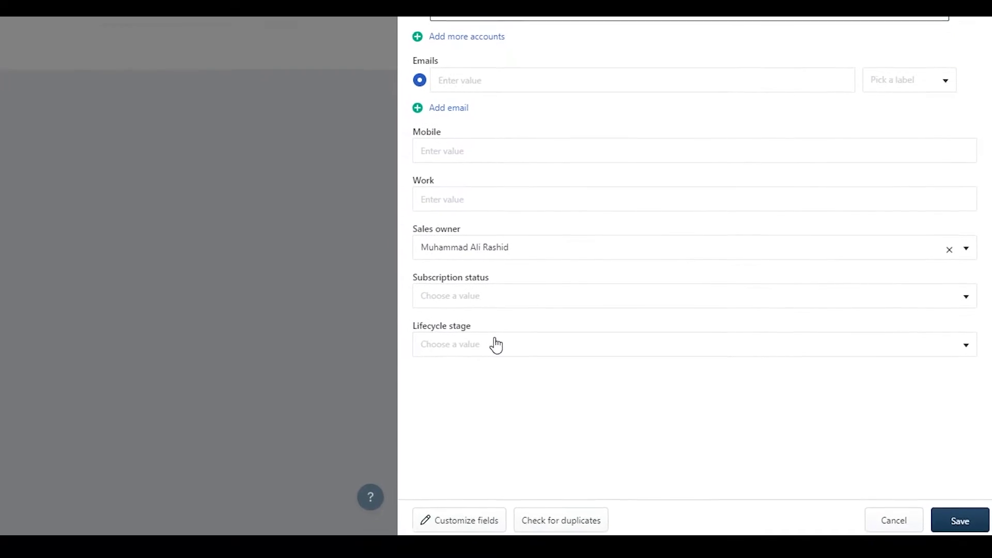
{"action": "left_click", "coordinate": [521, 139]}
{"action": "left_click", "coordinate": [227, 110]}
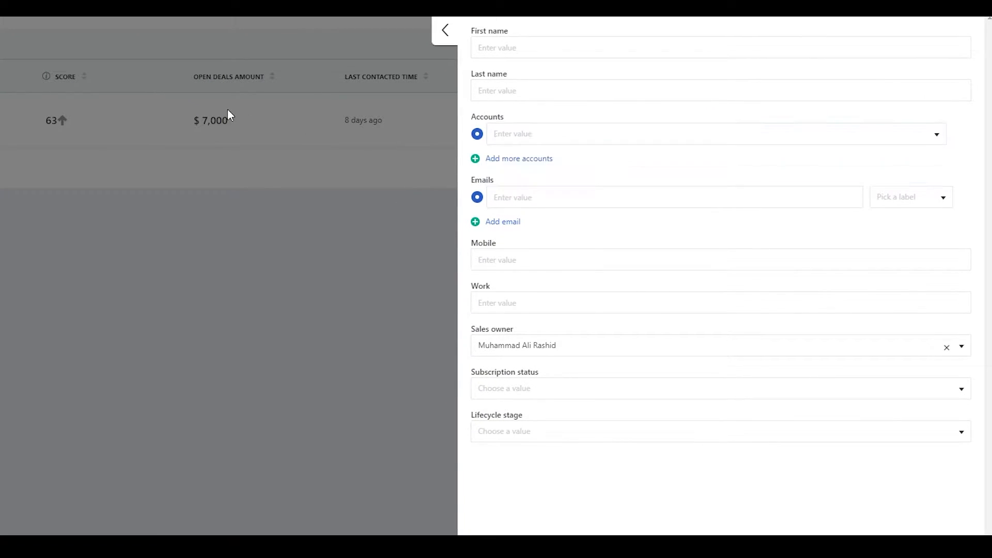
{"action": "left_click", "coordinate": [447, 31]}
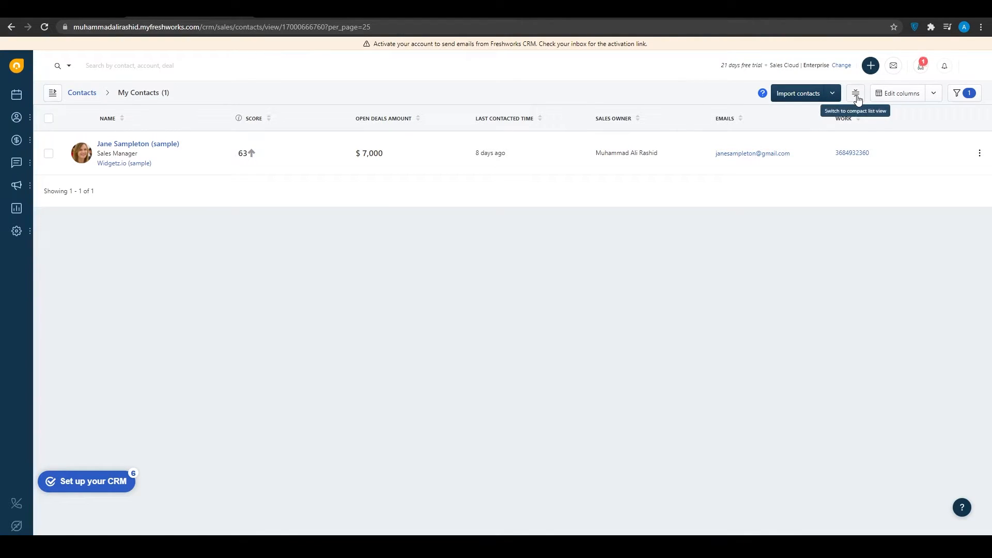
- Open the form for adding a new contact record
{"action": "left_click", "coordinate": [872, 66]}
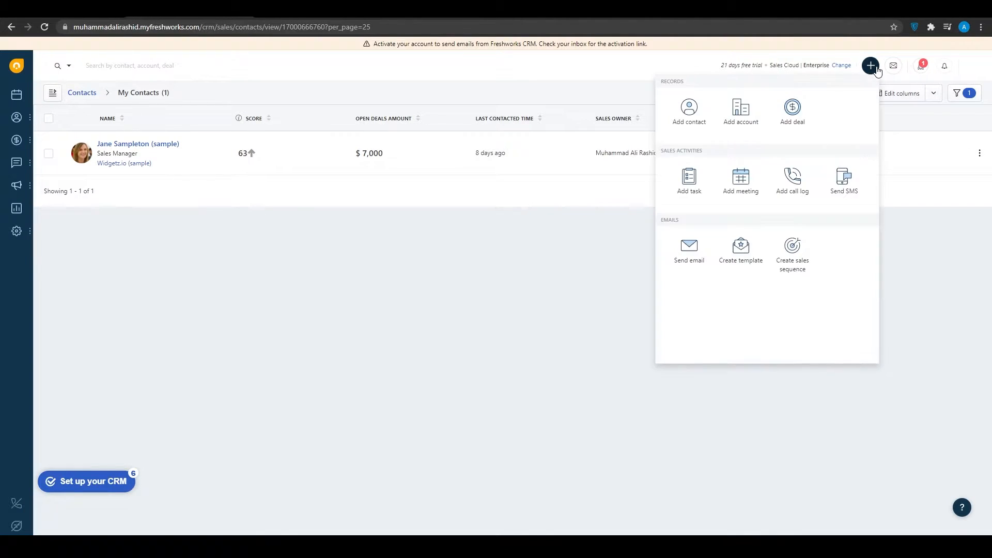
{"action": "left_click", "coordinate": [700, 129]}
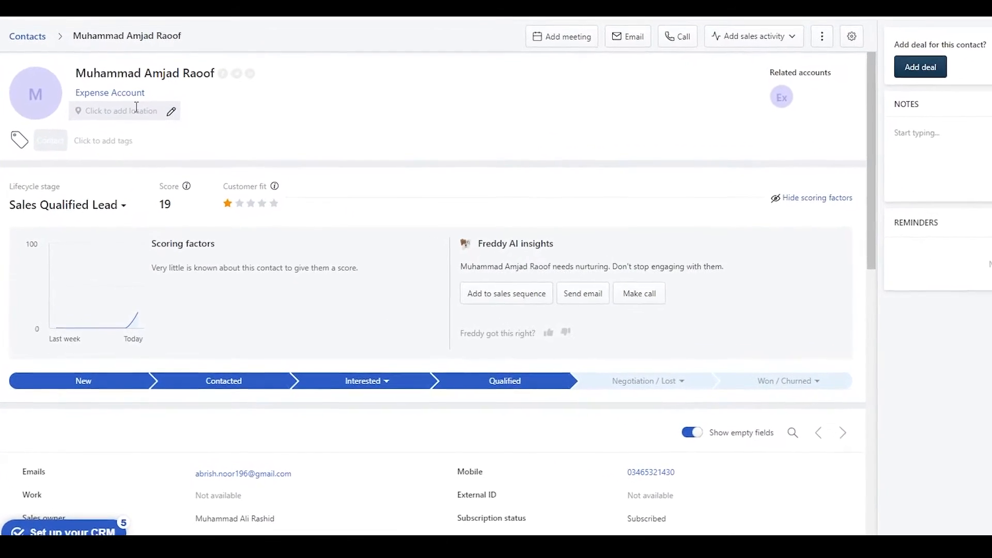
- Examine the new contact's record, including its location fields, scoring factors, contact details and related accounts, without changing anything
{"action": "left_click", "coordinate": [129, 111]}
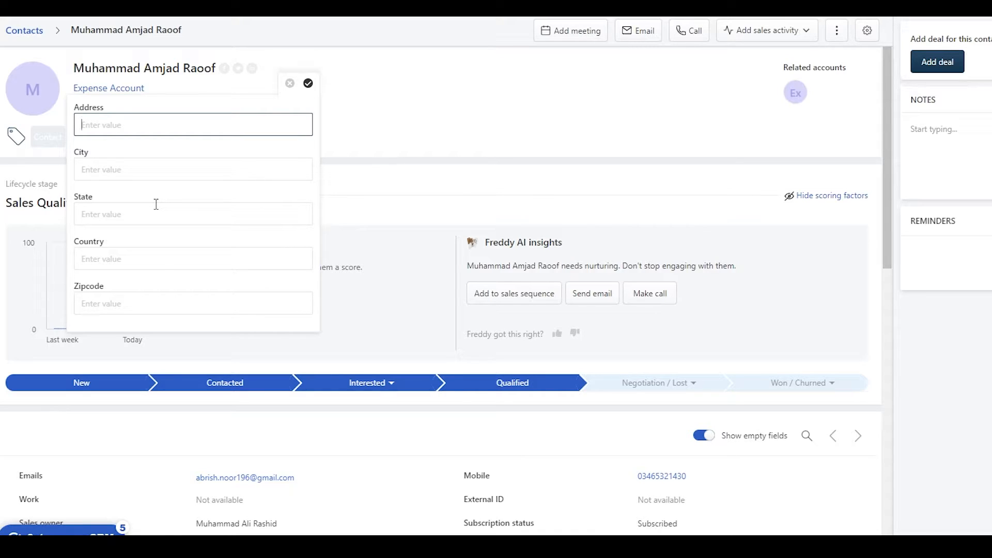
{"action": "left_click", "coordinate": [506, 85]}
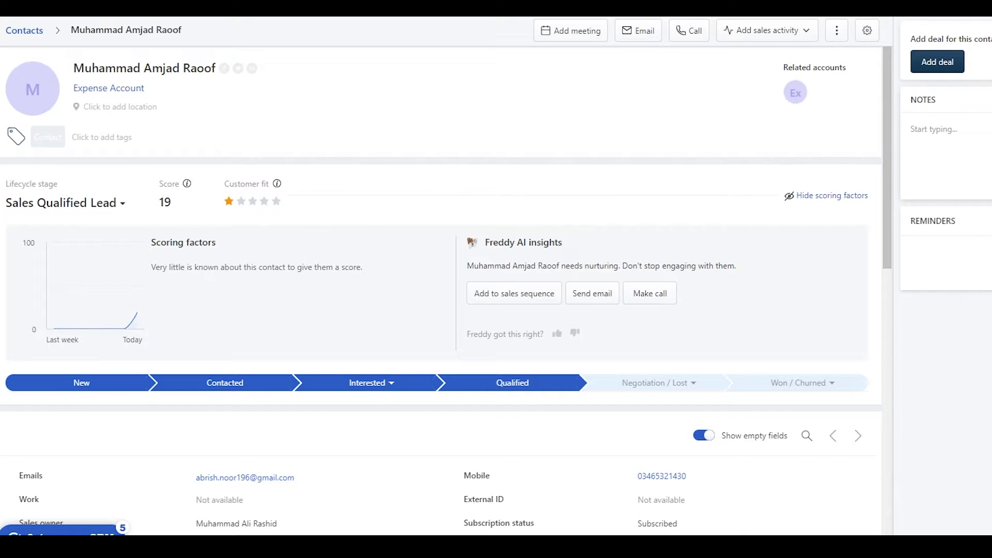
{"action": "scroll", "coordinate": [498, 126], "scroll_direction": "down", "scroll_amount": 5}
{"action": "scroll", "coordinate": [498, 126], "scroll_direction": "up", "scroll_amount": 5}
{"action": "mouse_move", "coordinate": [826, 97]}
- Open the board of open deals in deals management
{"action": "mouse_move", "coordinate": [17, 98]}
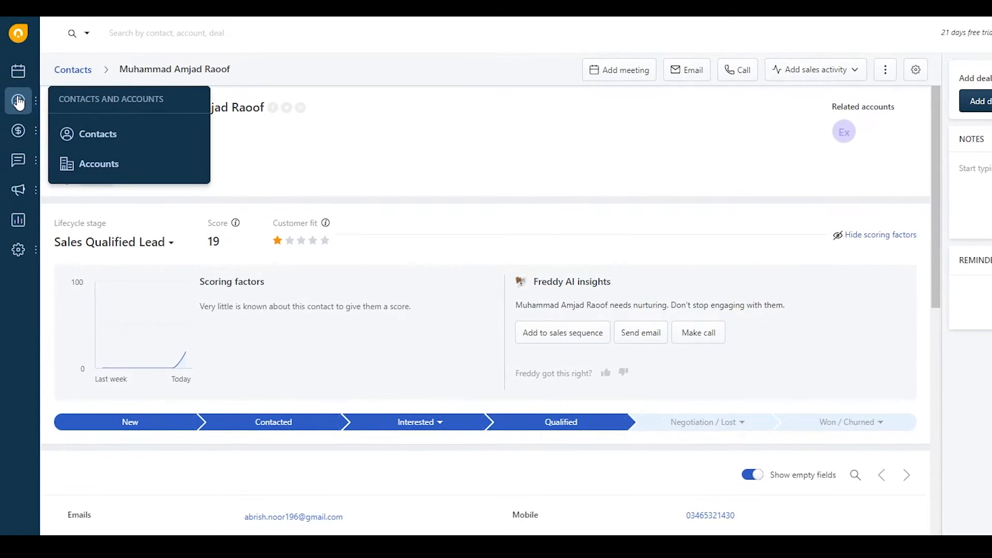
{"action": "mouse_move", "coordinate": [28, 132]}
{"action": "right_click", "coordinate": [81, 172]}
{"action": "key", "text": "Escape"}
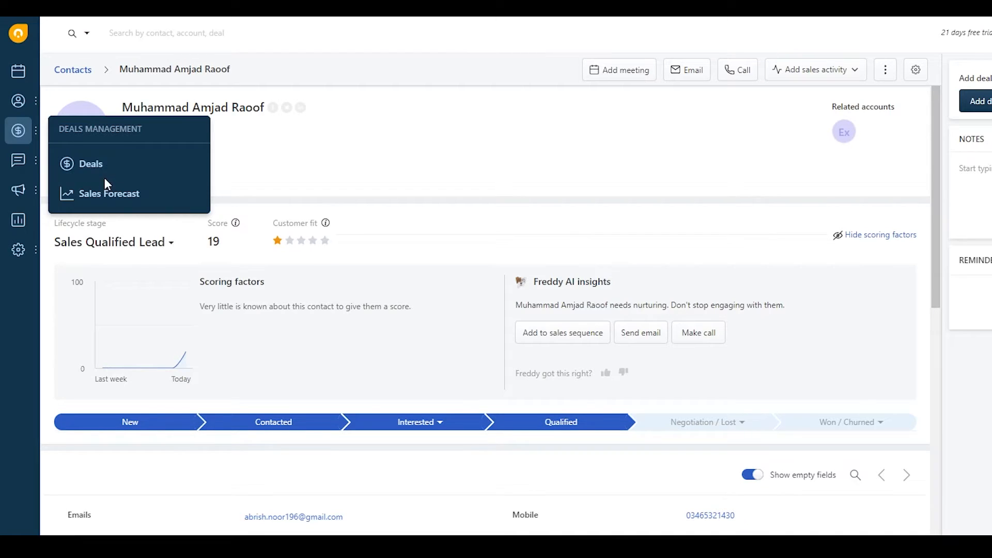
{"action": "right_click", "coordinate": [102, 205]}
{"action": "left_click", "coordinate": [102, 206]}
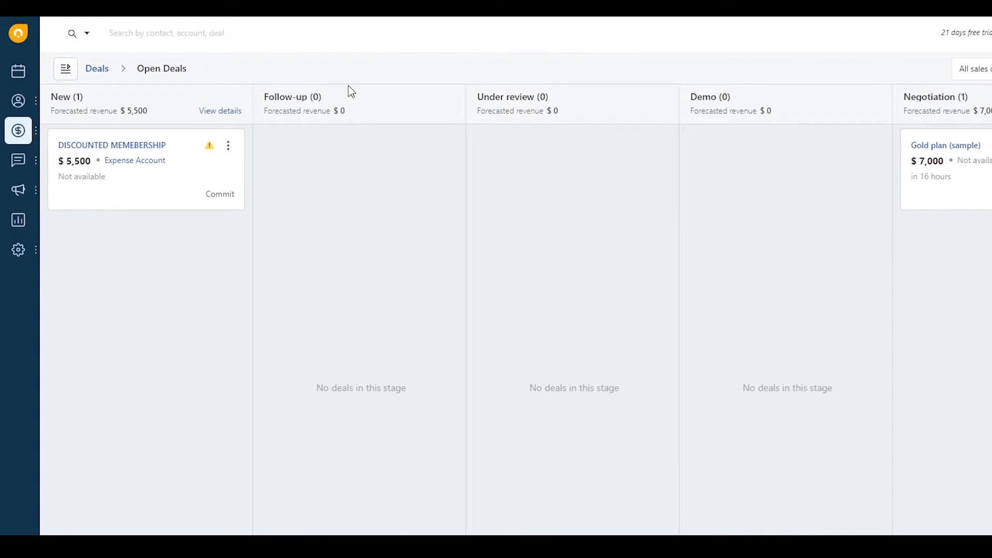
- Move the Gold plan (sample) deal from Negotiation to New and back to Negotiation, and dismiss the notifications
{"action": "left_click_drag", "start_coordinate": [936, 158], "coordinate": [109, 167]}
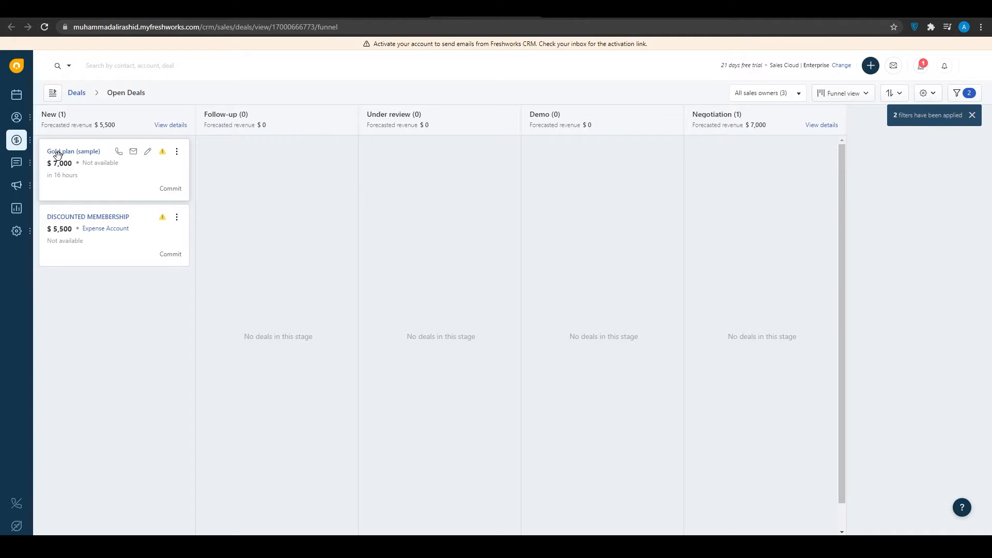
{"action": "left_click_drag", "start_coordinate": [58, 154], "coordinate": [728, 160]}
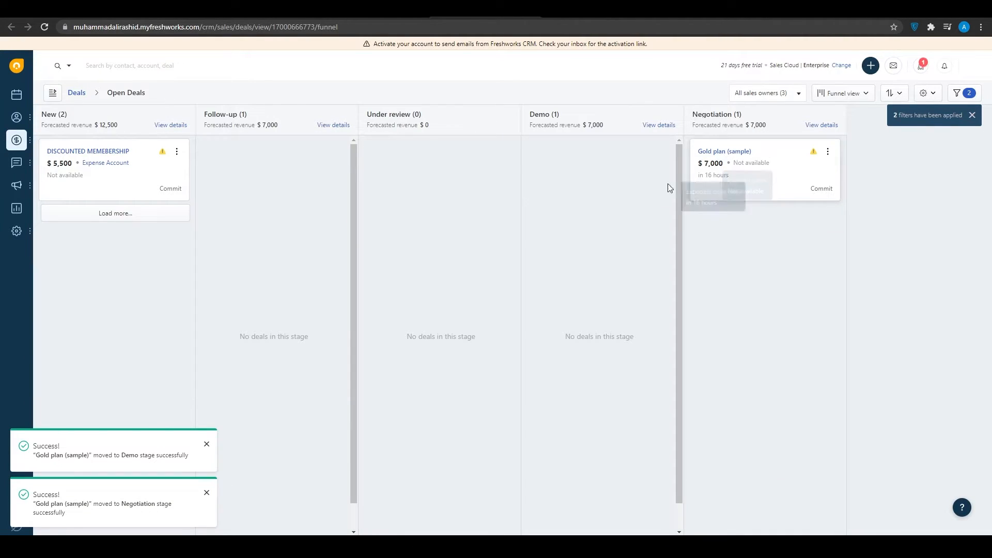
{"action": "left_click", "coordinate": [207, 446]}
{"action": "left_click", "coordinate": [206, 492]}
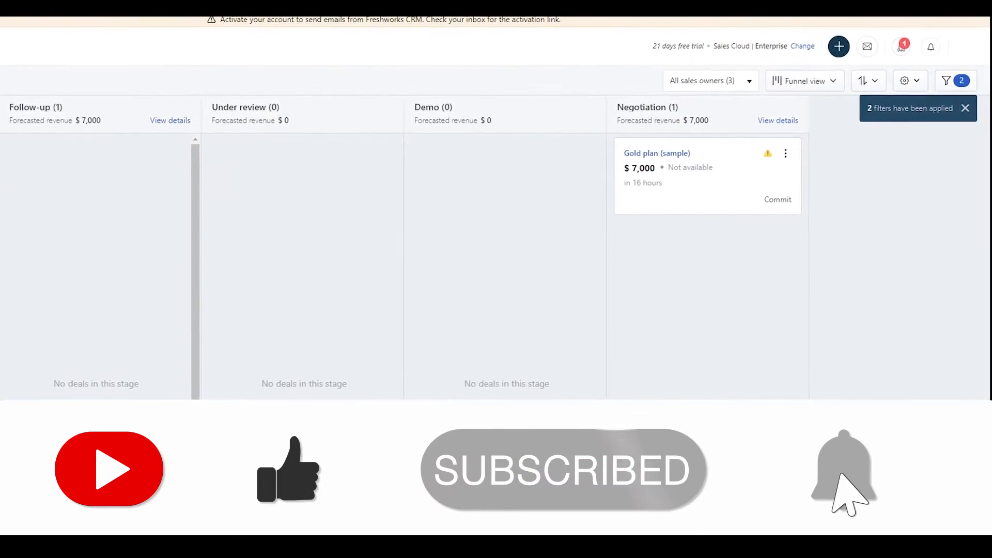
- Start a new deal named DISCOUNTED MEMEBERSHIP MARCH with a deal value of 6000
{"action": "left_click", "coordinate": [823, 37]}
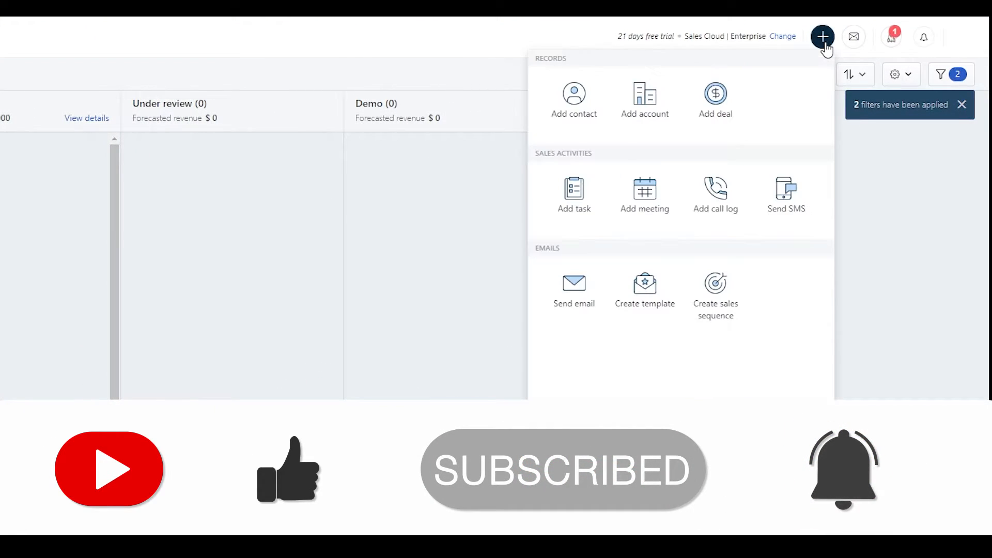
{"action": "left_click", "coordinate": [726, 108]}
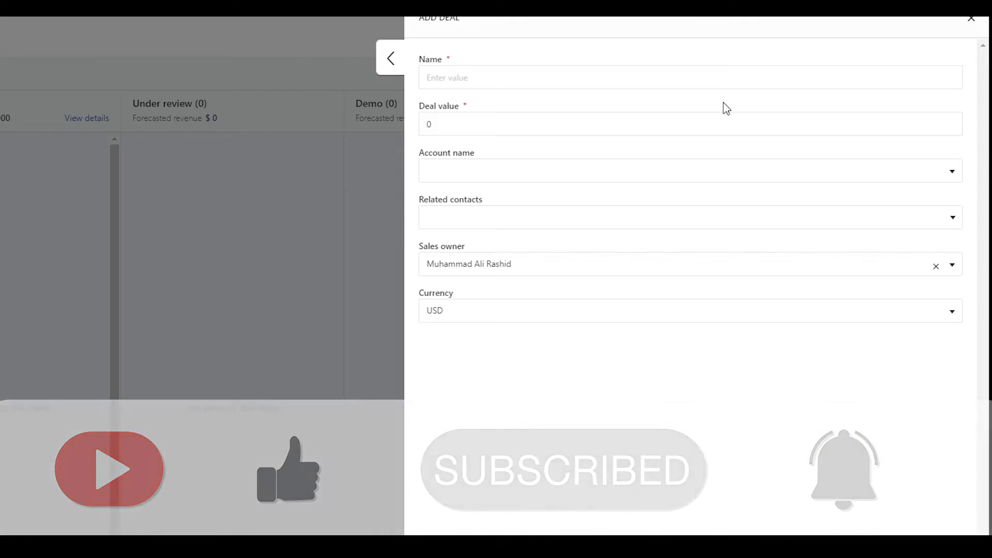
{"action": "left_click", "coordinate": [555, 80]}
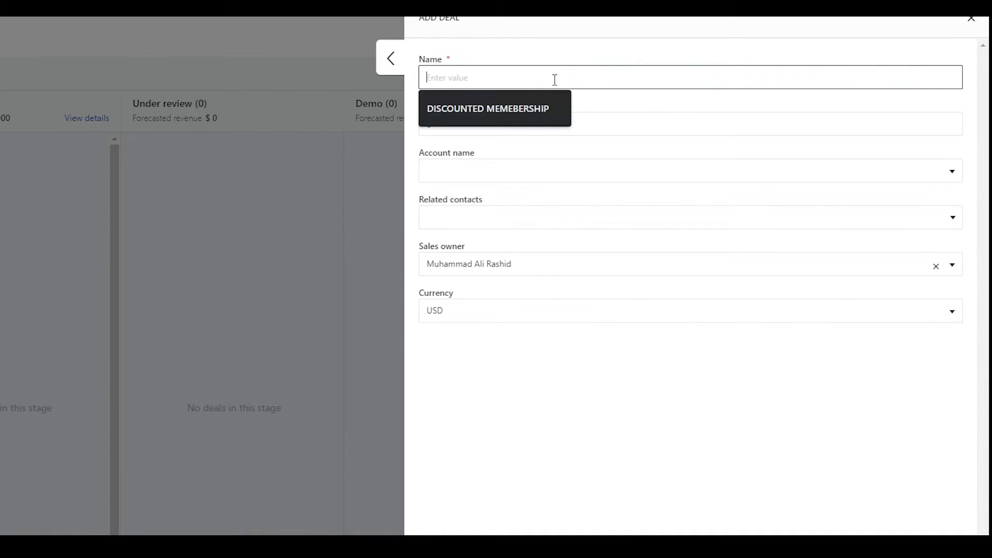
{"action": "left_click", "coordinate": [548, 109]}
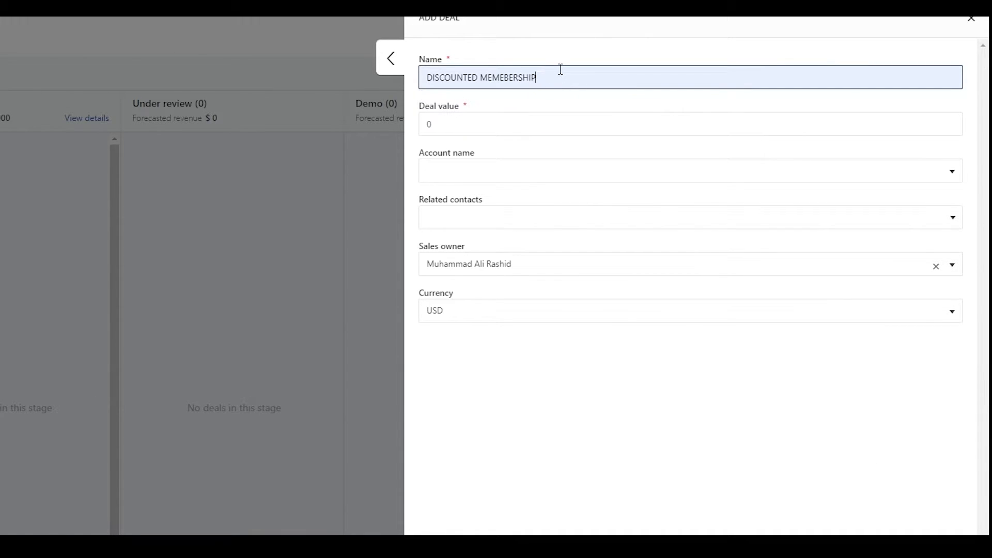
{"action": "type", "text": "MARCH"}
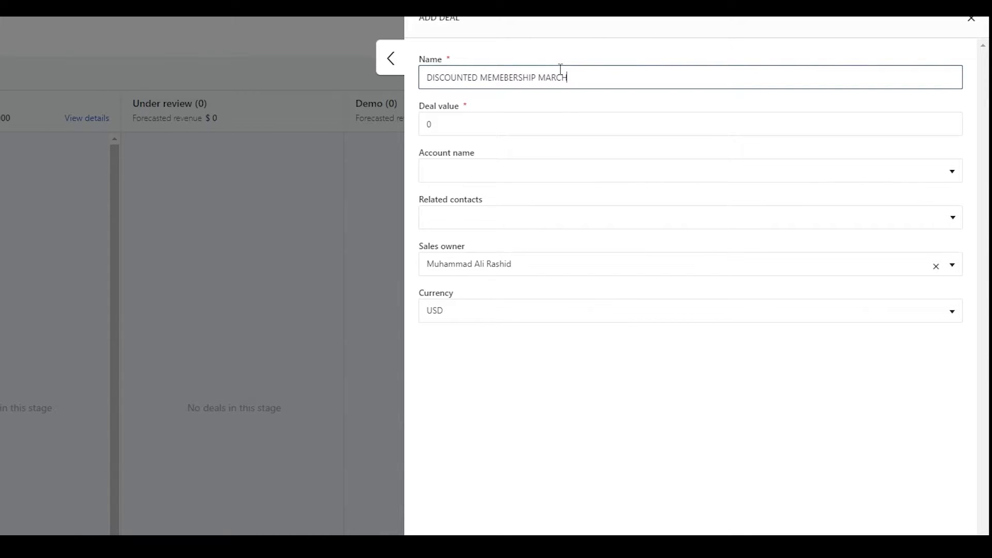
{"action": "left_click", "coordinate": [525, 126]}
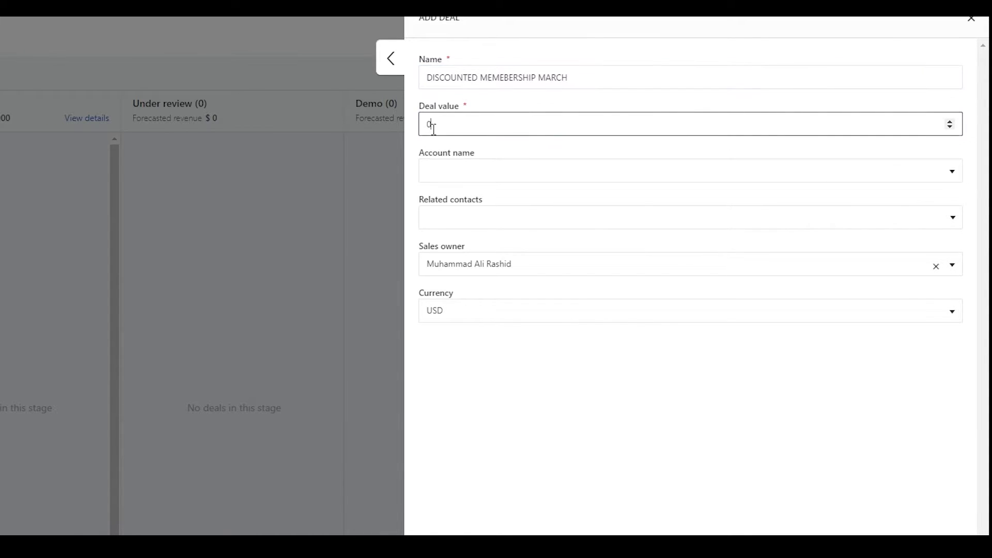
{"action": "key", "text": "BackSpace"}
{"action": "type", "text": "3000"}
- Link the deal to Expense Account and the newly added related contact, and save the deal
{"action": "left_click", "coordinate": [474, 174]}
{"action": "type", "text": "expense"}
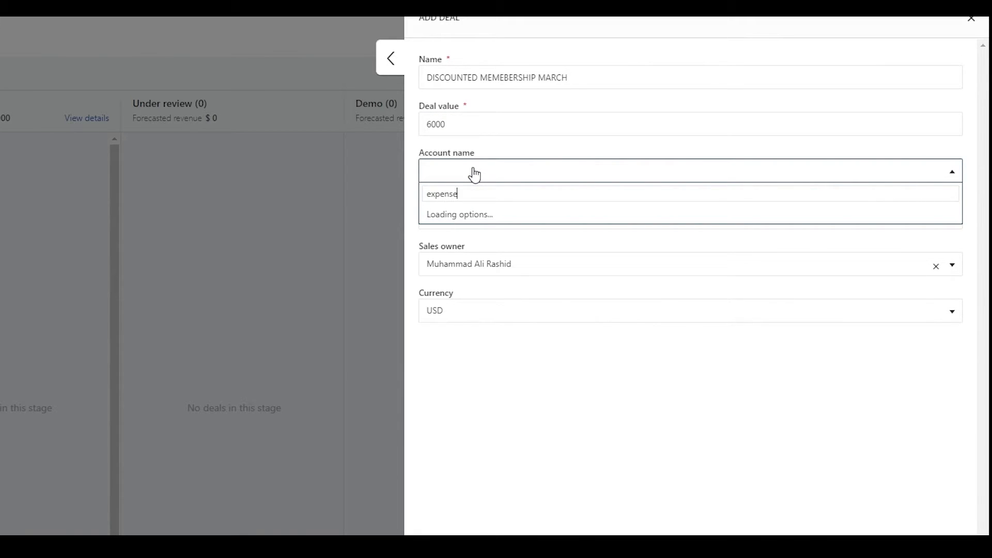
{"action": "left_click", "coordinate": [475, 211]}
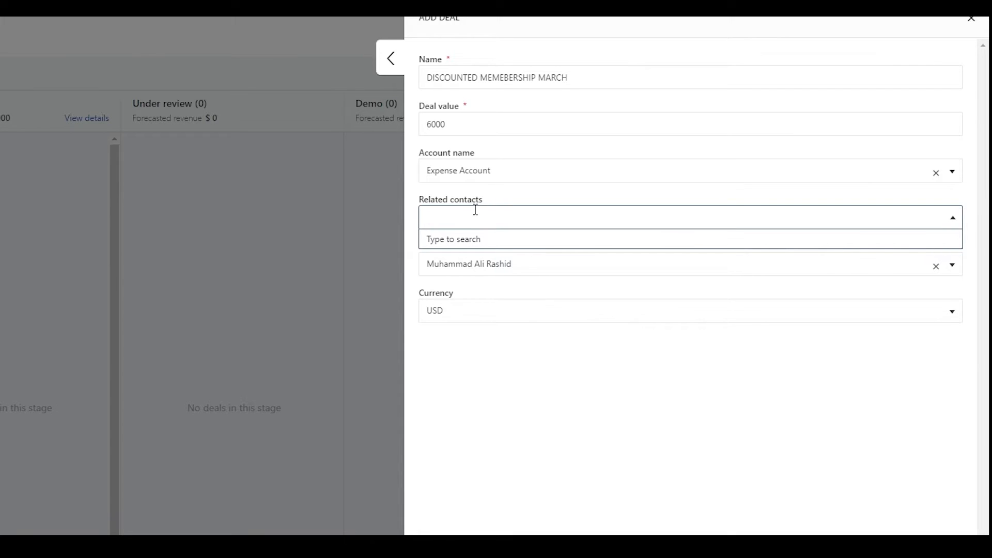
{"action": "type", "text": "amja"}
{"action": "left_click", "coordinate": [465, 240]}
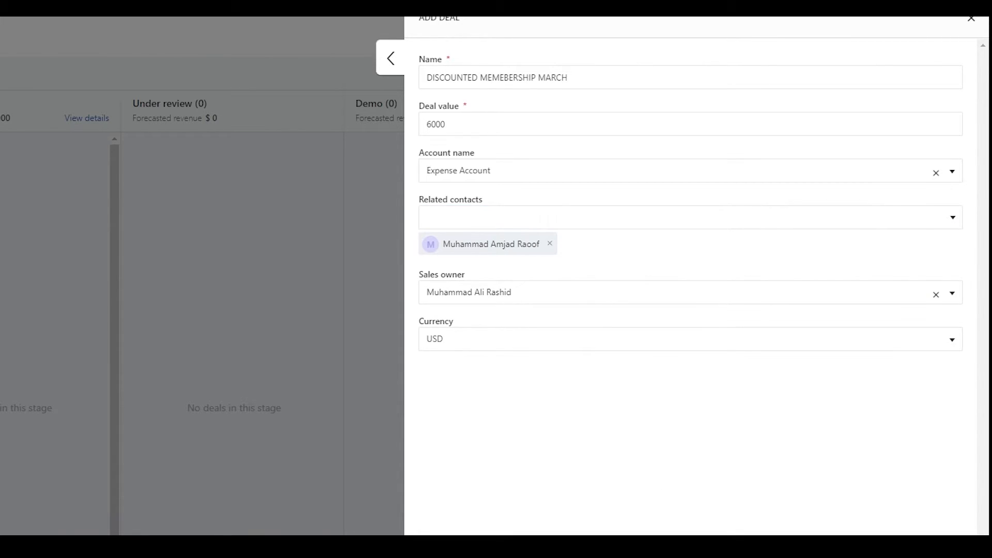
{"action": "scroll", "coordinate": [474, 345], "scroll_direction": "down", "scroll_amount": 2}
{"action": "scroll", "coordinate": [691, 259], "scroll_direction": "down", "scroll_amount": 3}
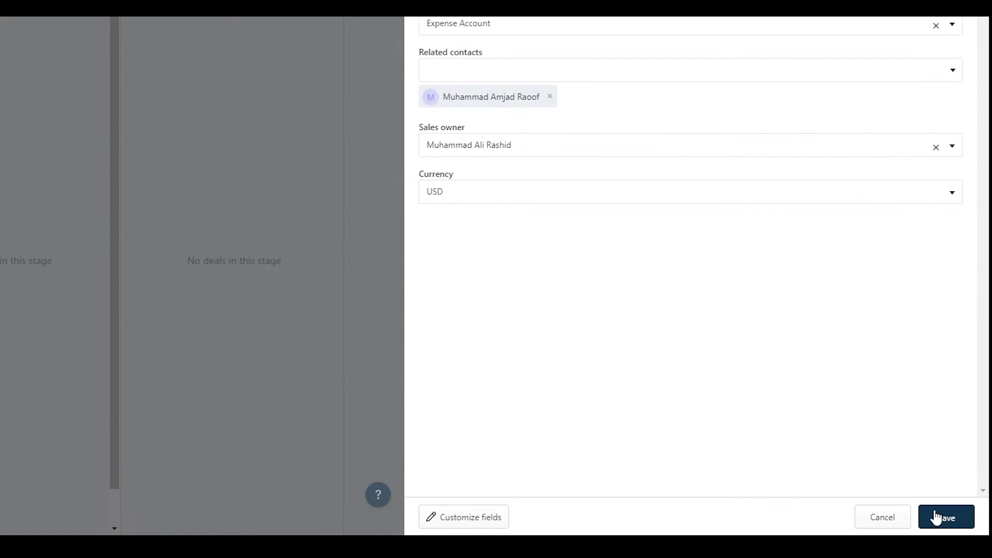
{"action": "left_click", "coordinate": [929, 515]}
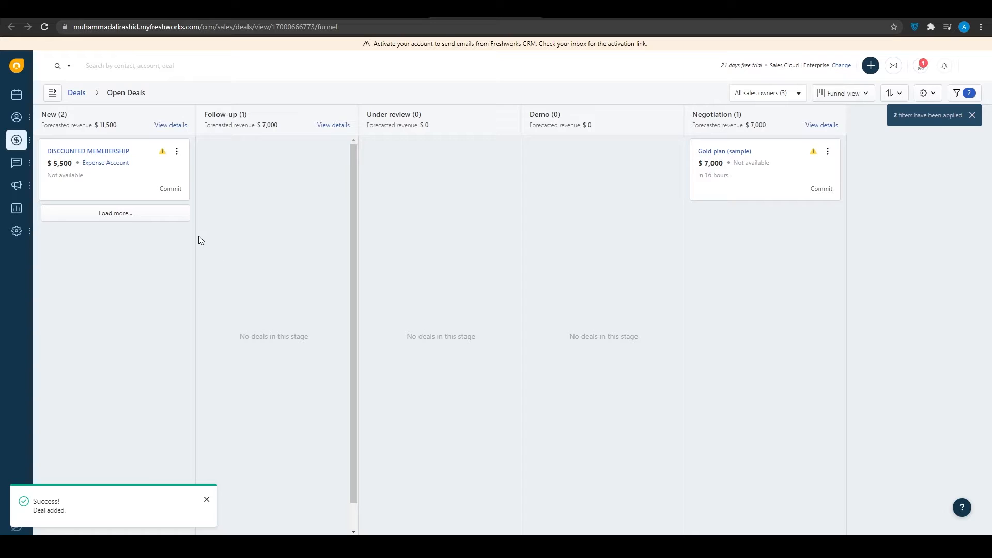
- Move the DISCOUNTED MEMEBERSHIP deal from the New stage to Negotiation
{"action": "left_click_drag", "start_coordinate": [114, 166], "coordinate": [754, 257]}
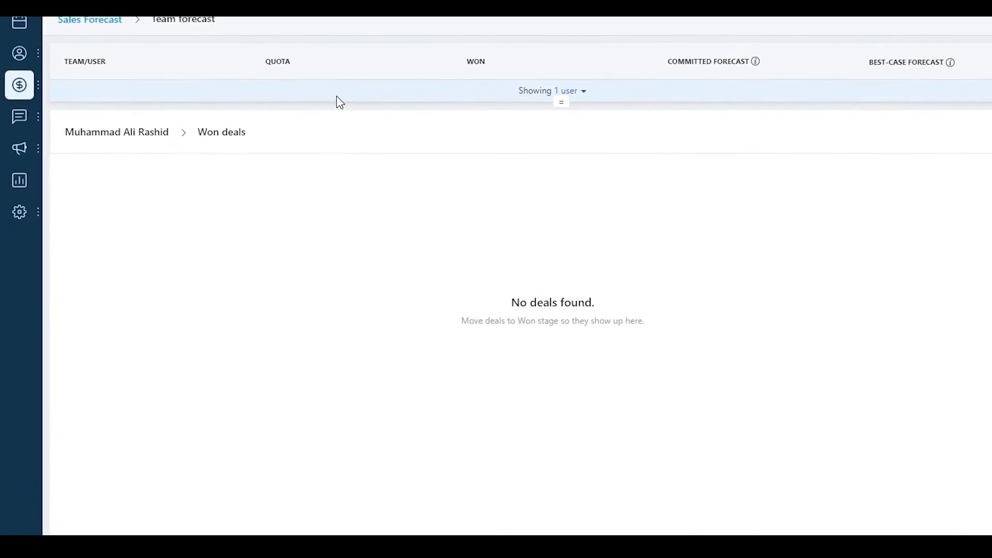
- Examine the sales conversations options, including Inbox, Email Templates, Sales Sequences, Bulk Email, Phone and SMS
{"action": "mouse_move", "coordinate": [16, 121]}
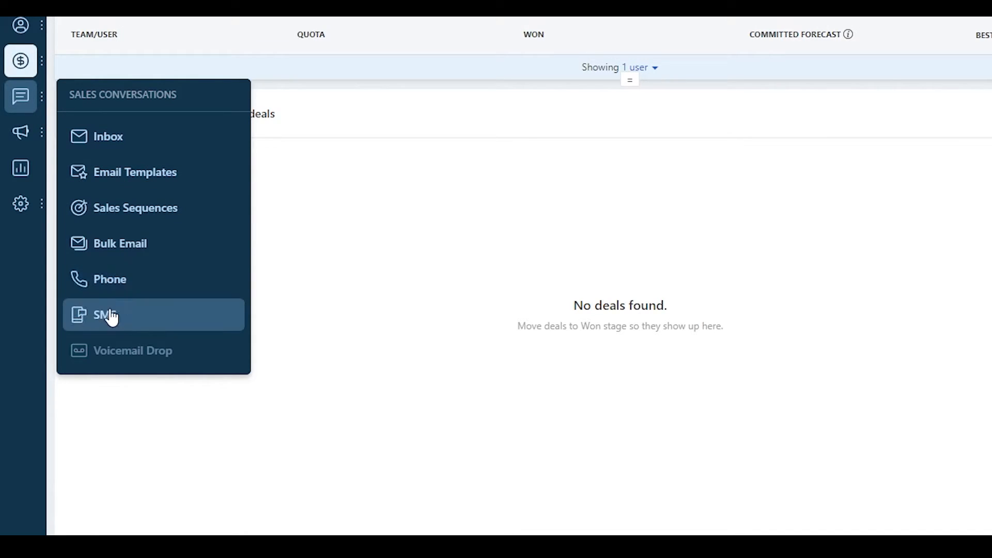
{"action": "right_click", "coordinate": [130, 144]}
{"action": "key", "text": "Escape"}
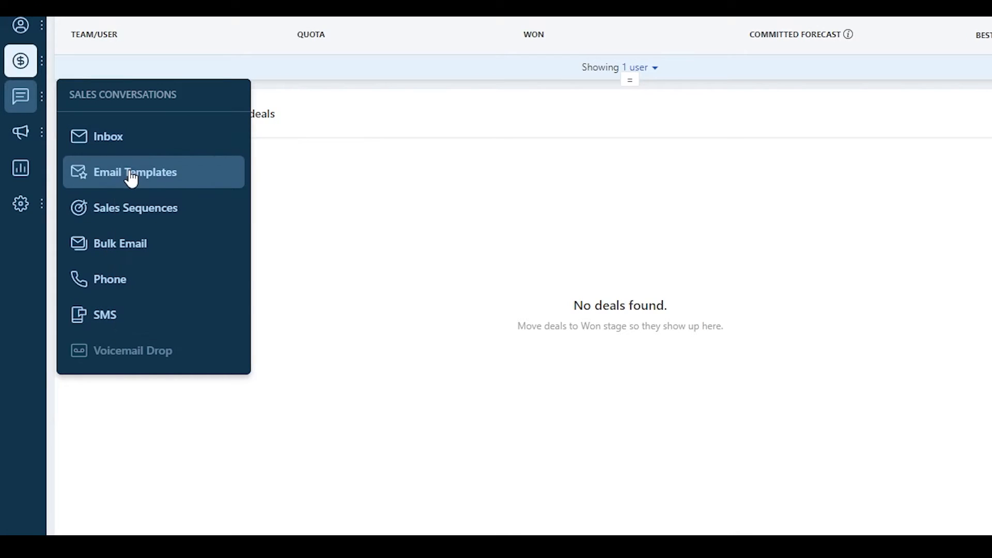
{"action": "right_click", "coordinate": [129, 171]}
{"action": "right_click", "coordinate": [132, 201]}
{"action": "key", "text": "Escape"}
{"action": "right_click", "coordinate": [141, 253]}
{"action": "key", "text": "Escape"}
{"action": "right_click", "coordinate": [101, 328]}
{"action": "key", "text": "Escape"}
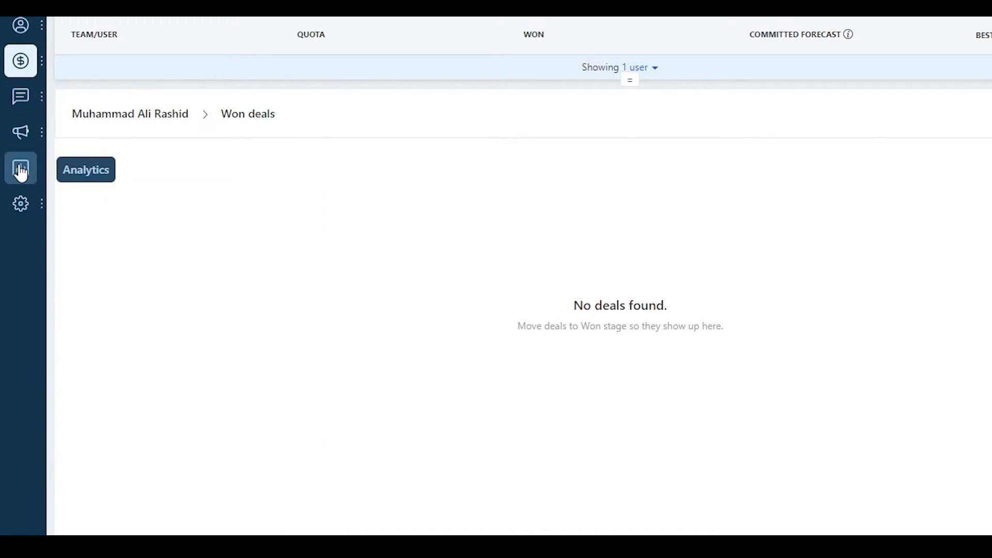
{"action": "mouse_move", "coordinate": [19, 206]}
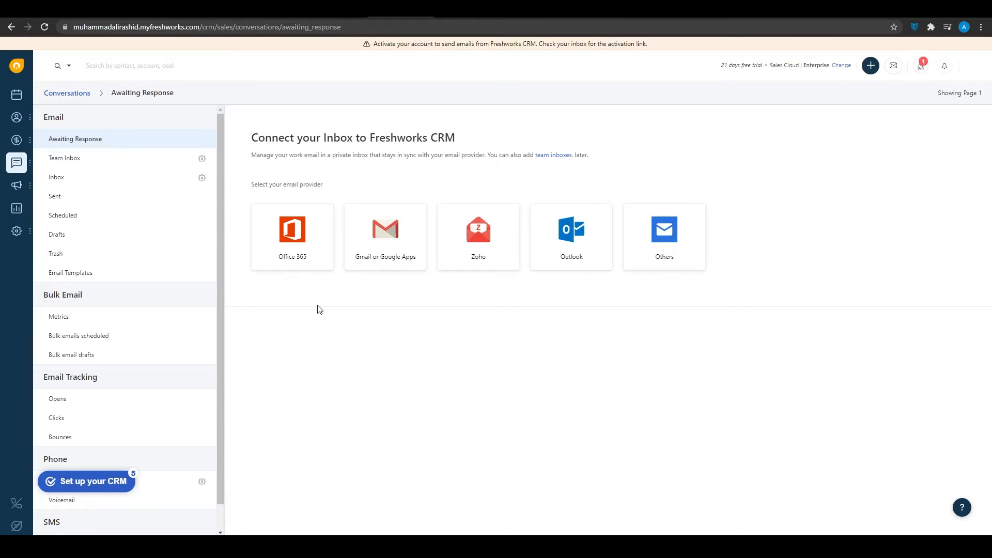
- View the bulk email metrics and the list of opened tracked emails in Conversations
{"action": "scroll", "coordinate": [179, 255], "scroll_direction": "down", "scroll_amount": 1}
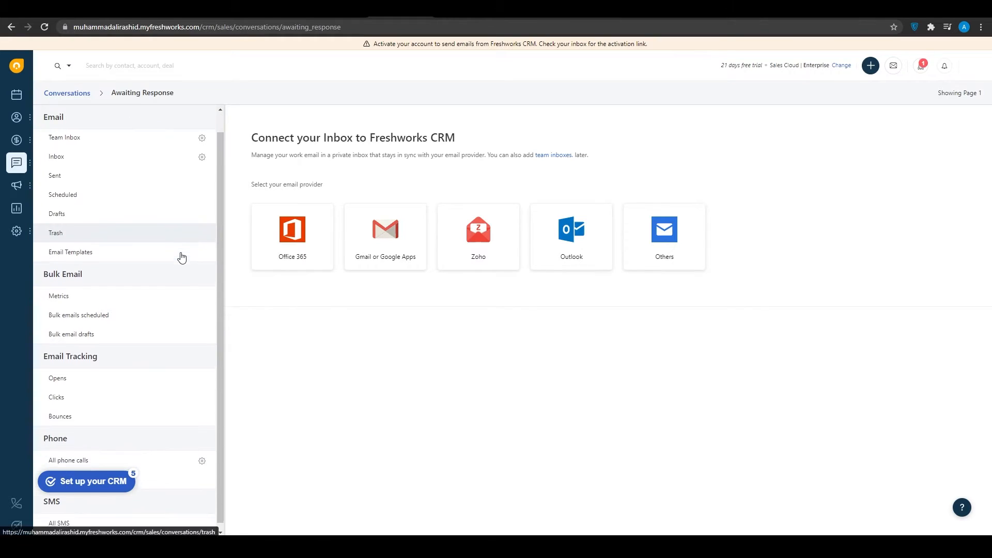
{"action": "left_click", "coordinate": [81, 293]}
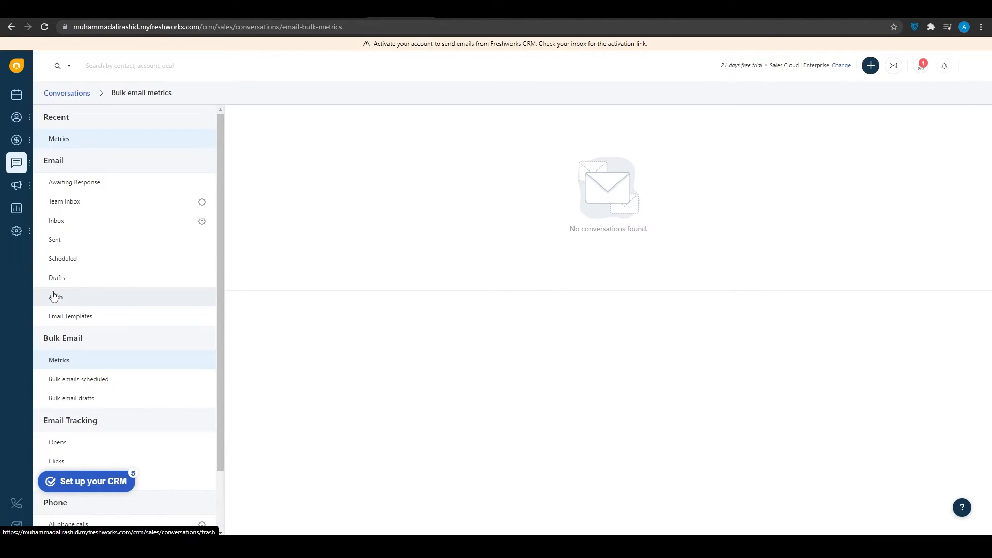
{"action": "scroll", "coordinate": [54, 296], "scroll_direction": "down", "scroll_amount": 1}
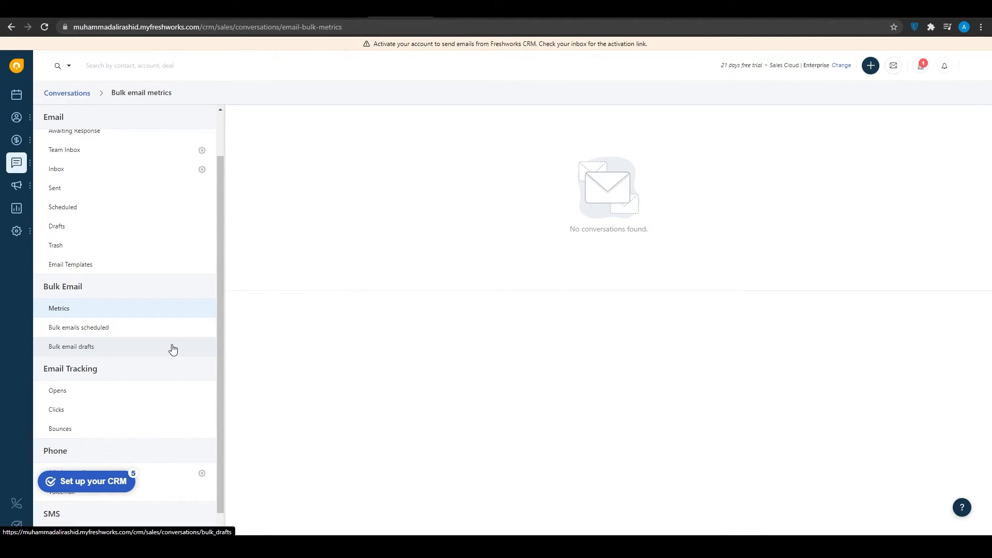
{"action": "scroll", "coordinate": [173, 350], "scroll_direction": "down", "scroll_amount": 1}
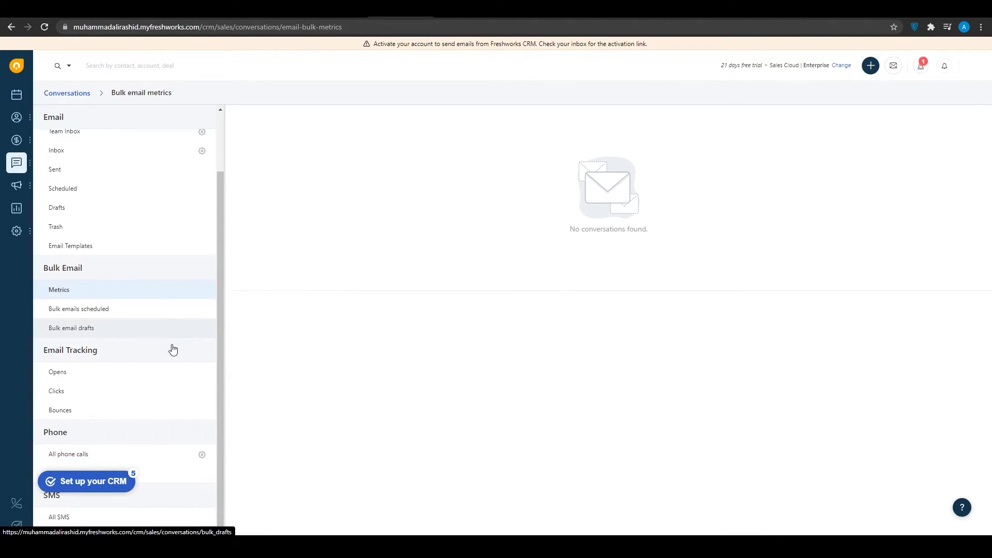
{"action": "left_click", "coordinate": [92, 373]}
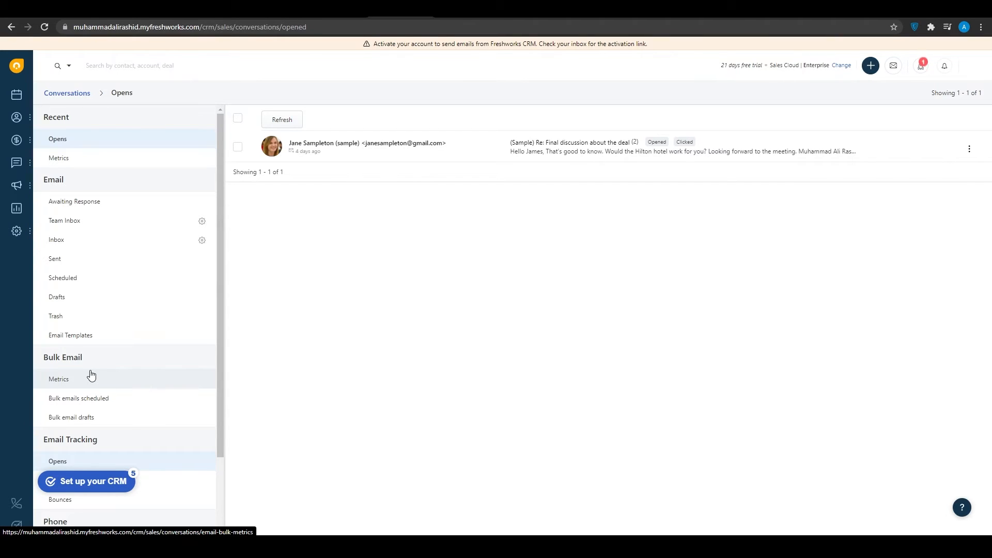
- View the All SMS and All phone calls conversations, dismissing the introductory tip on each
{"action": "scroll", "coordinate": [91, 374], "scroll_direction": "down", "scroll_amount": 2}
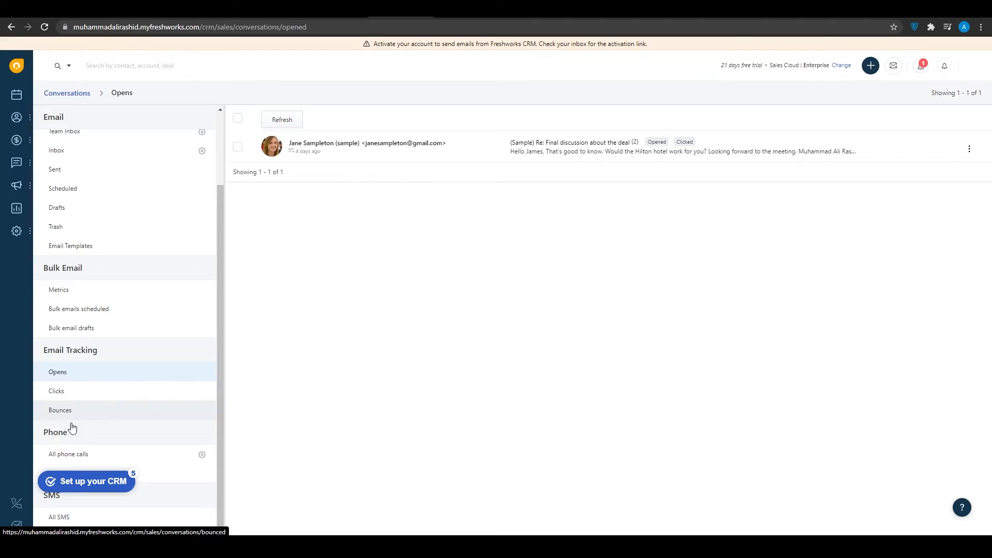
{"action": "left_click", "coordinate": [147, 461]}
{"action": "left_click", "coordinate": [137, 516]}
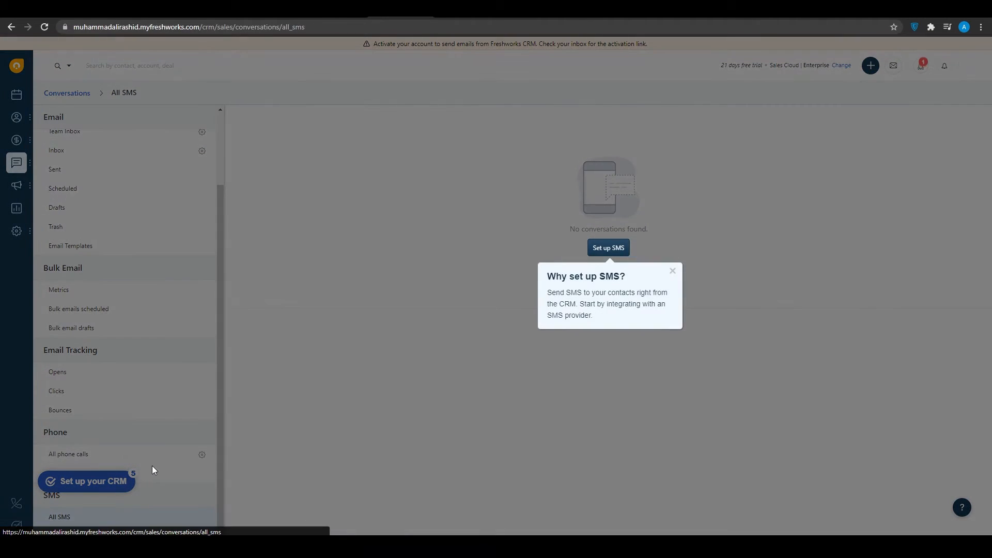
{"action": "left_click", "coordinate": [673, 271]}
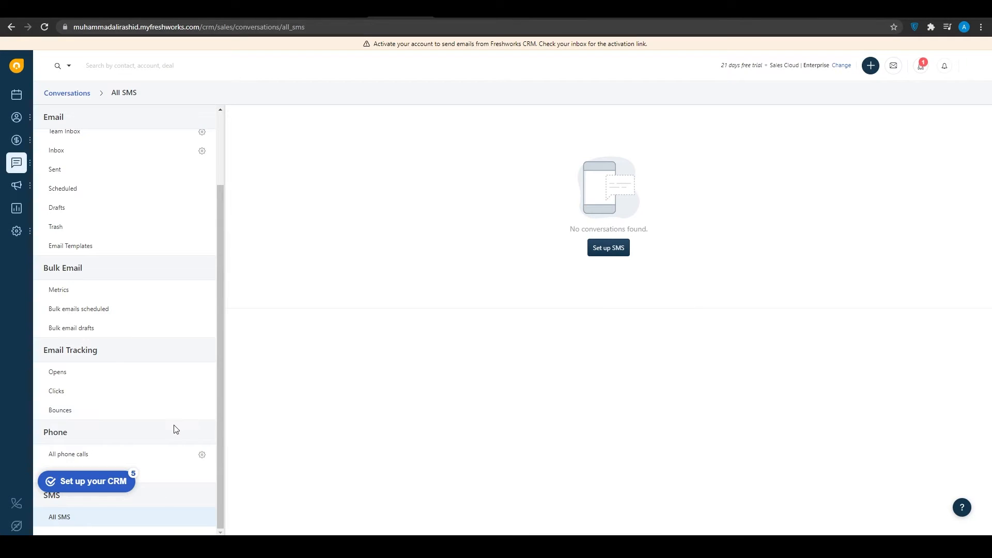
{"action": "left_click", "coordinate": [133, 460]}
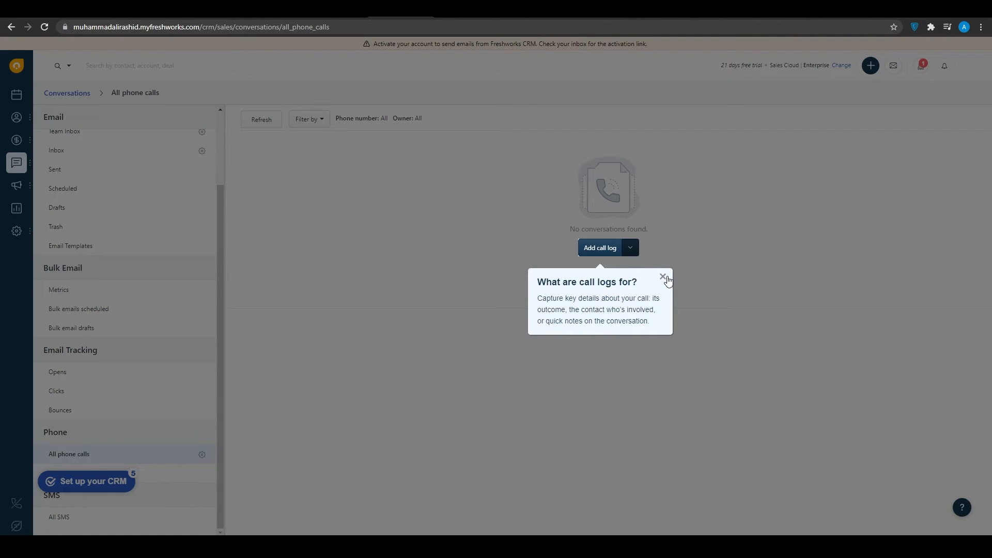
{"action": "left_click", "coordinate": [663, 278]}
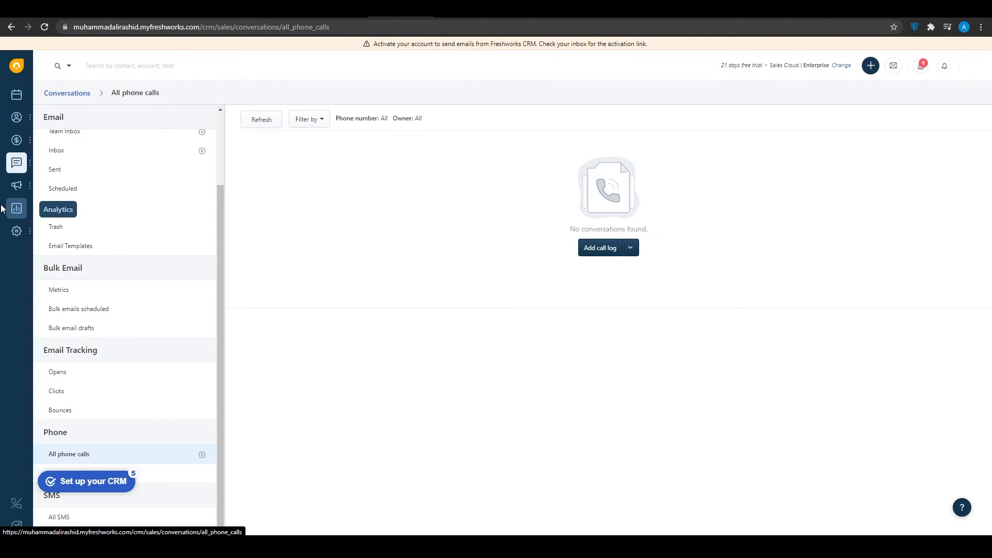
- View the activities dashboard and the Analytics page
{"action": "left_click", "coordinate": [18, 69]}
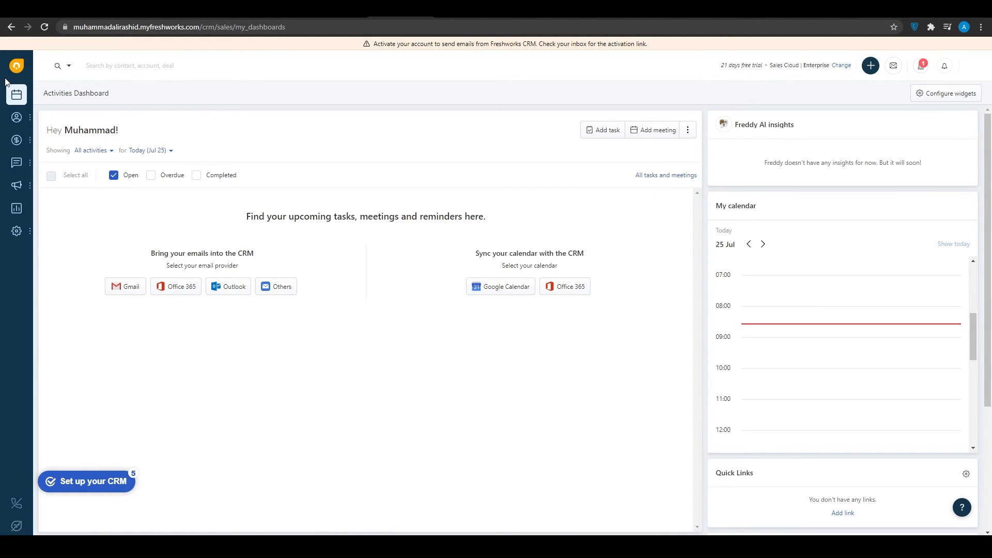
{"action": "mouse_move", "coordinate": [16, 227]}
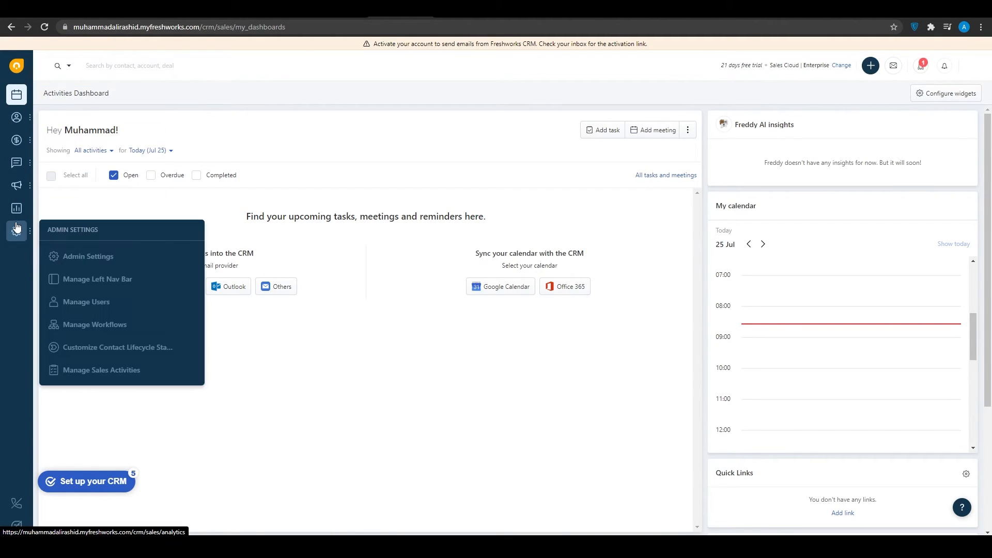
{"action": "left_click", "coordinate": [16, 209]}
{"action": "mouse_move", "coordinate": [25, 164]}
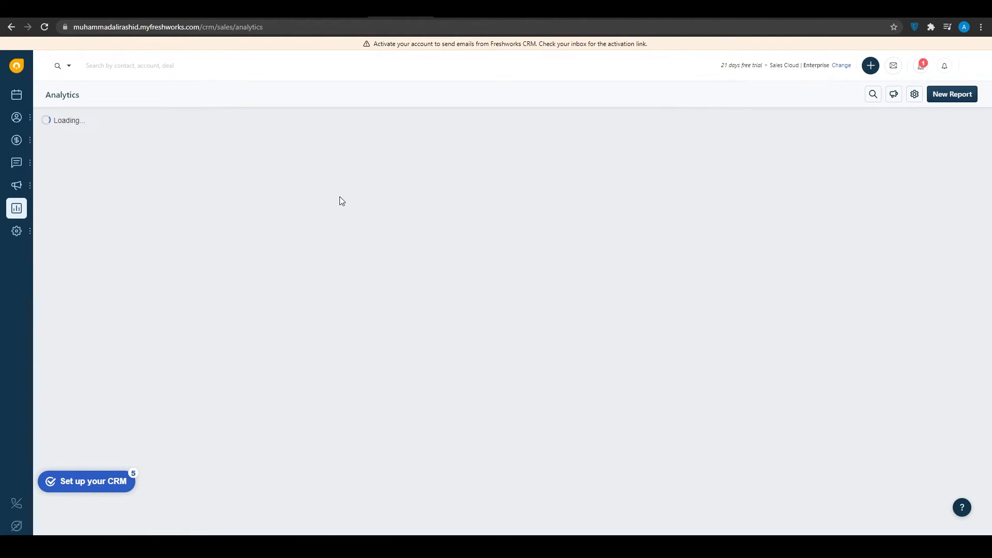
- Bring up the Admin Settings page and dismiss the tip about the CRM Tracking Code
{"action": "mouse_move", "coordinate": [20, 242]}
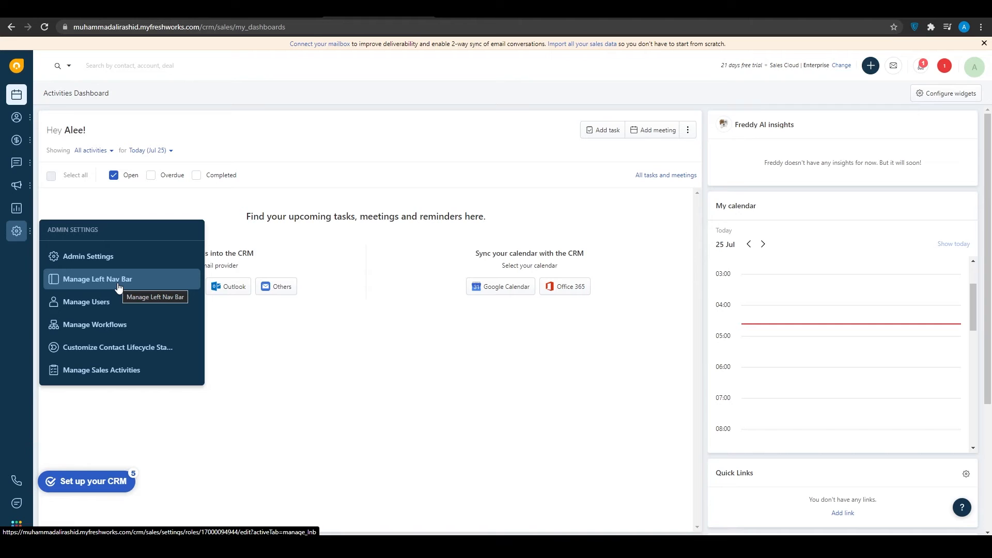
{"action": "left_click", "coordinate": [468, 10]}
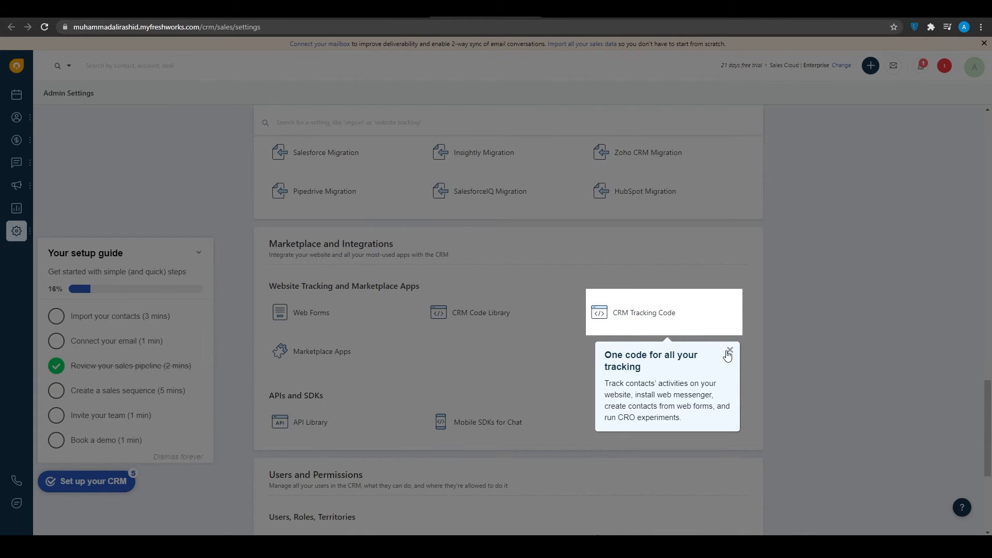
{"action": "left_click", "coordinate": [729, 351]}
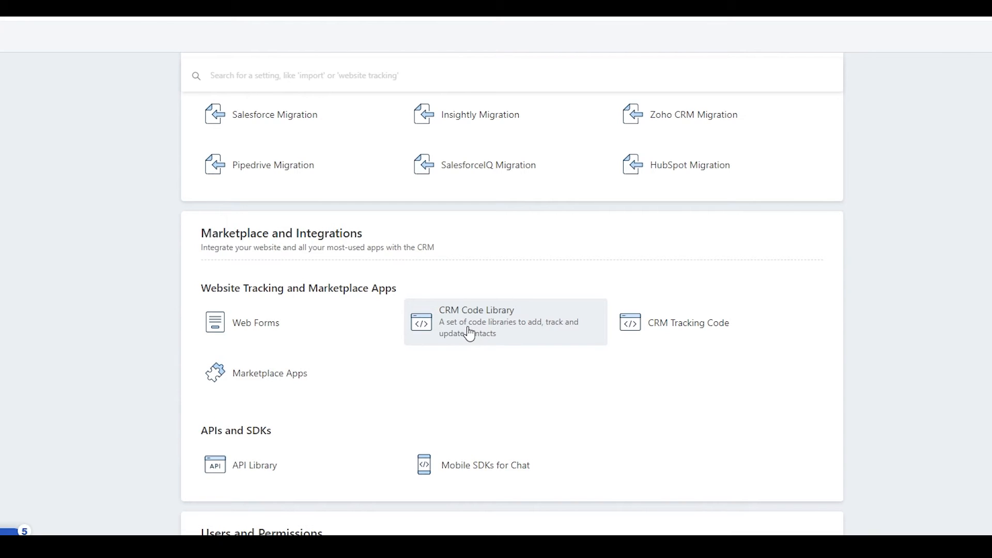
- Examine the admin settings for integrations, users and permissions, sales force automation, phone, chat and other channels
{"action": "scroll", "coordinate": [288, 398], "scroll_direction": "down", "scroll_amount": 2}
{"action": "scroll", "coordinate": [289, 258], "scroll_direction": "down", "scroll_amount": 2}
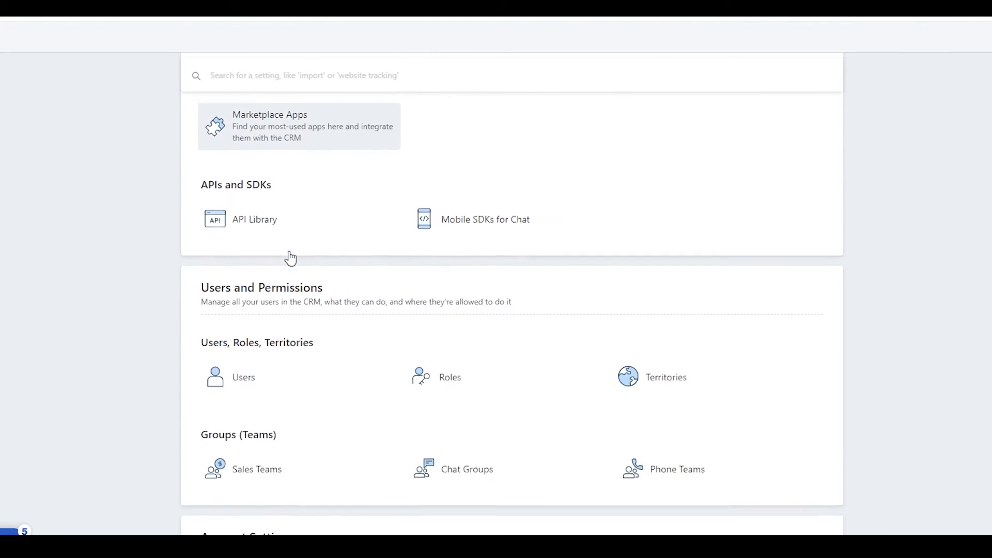
{"action": "scroll", "coordinate": [290, 257], "scroll_direction": "down", "scroll_amount": 1}
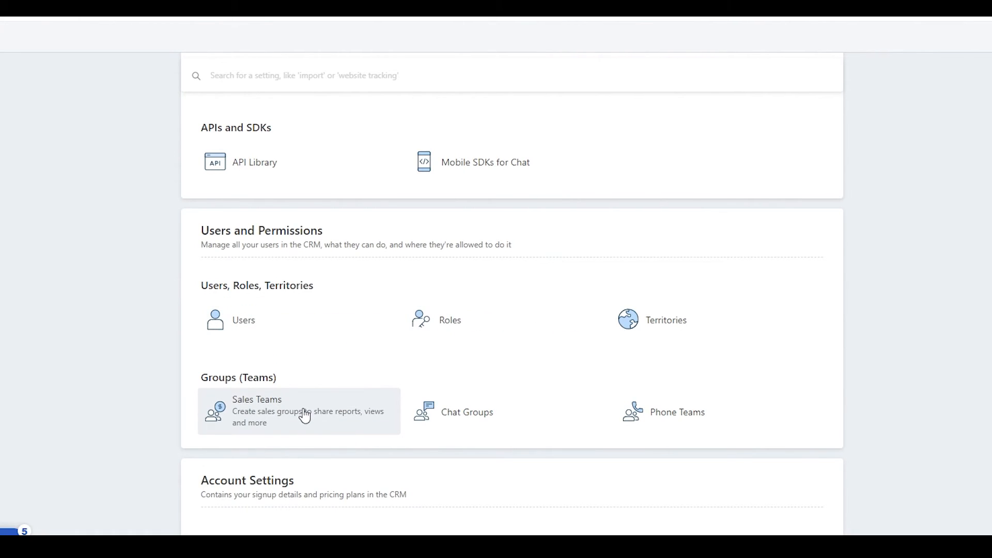
{"action": "scroll", "coordinate": [518, 413], "scroll_direction": "up", "scroll_amount": 7}
{"action": "scroll", "coordinate": [517, 413], "scroll_direction": "up", "scroll_amount": 6}
{"action": "scroll", "coordinate": [517, 414], "scroll_direction": "up", "scroll_amount": 3}
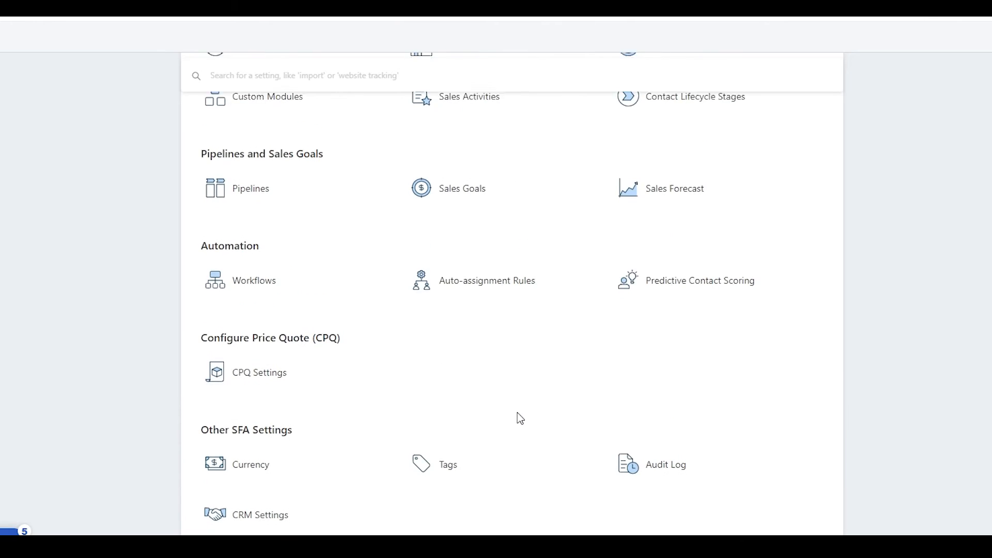
{"action": "scroll", "coordinate": [520, 418], "scroll_direction": "up", "scroll_amount": 4}
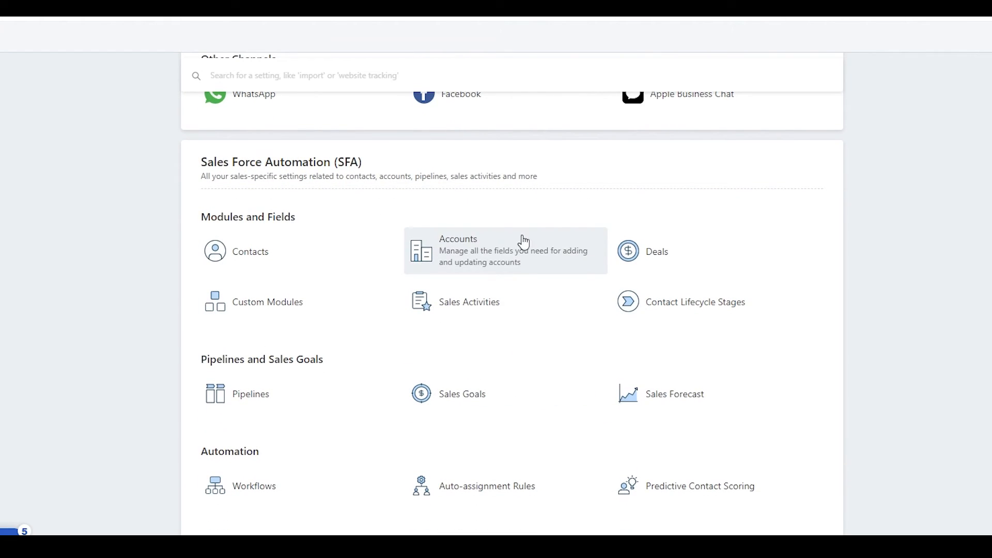
{"action": "scroll", "coordinate": [430, 206], "scroll_direction": "down", "scroll_amount": 1}
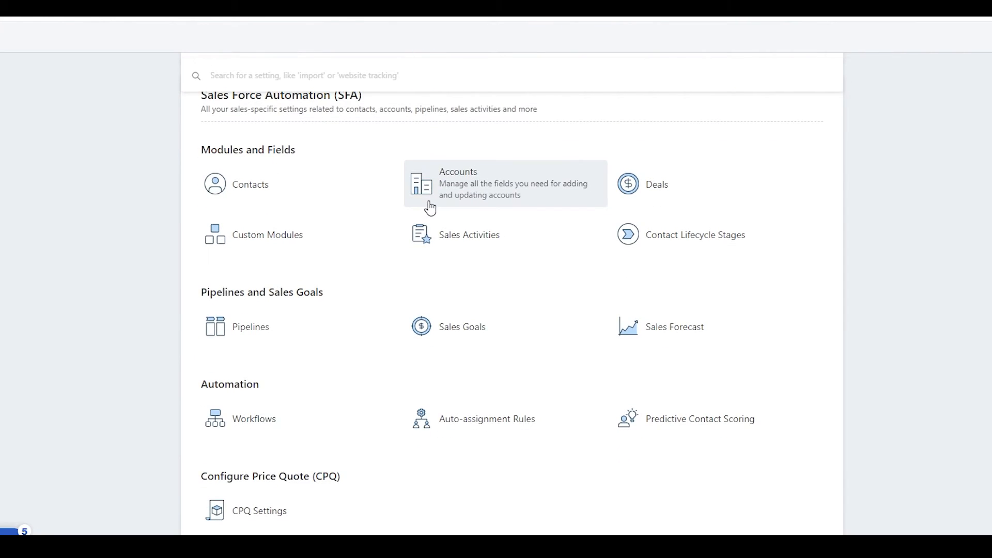
{"action": "scroll", "coordinate": [348, 355], "scroll_direction": "up", "scroll_amount": 5}
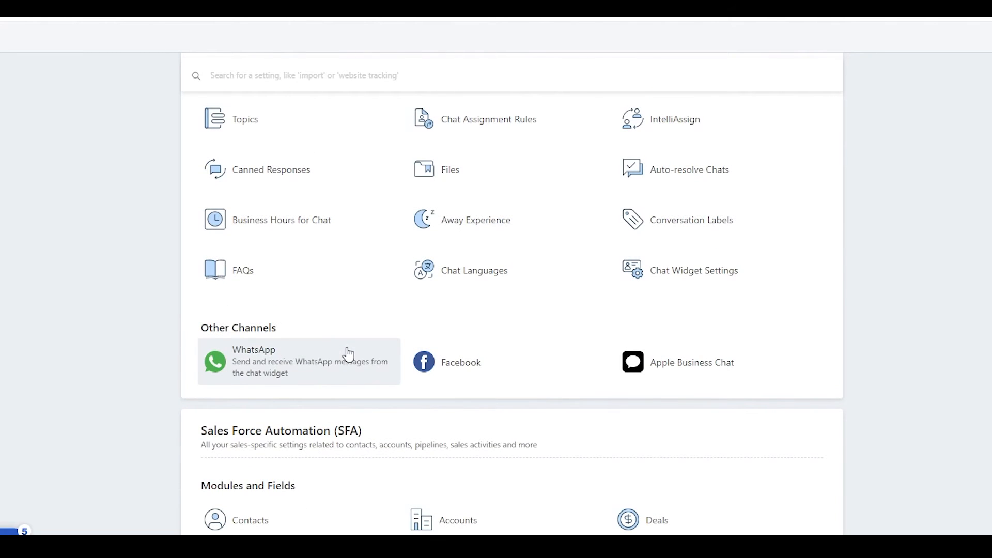
{"action": "scroll", "coordinate": [348, 352], "scroll_direction": "up", "scroll_amount": 1}
{"action": "scroll", "coordinate": [348, 354], "scroll_direction": "up", "scroll_amount": 3}
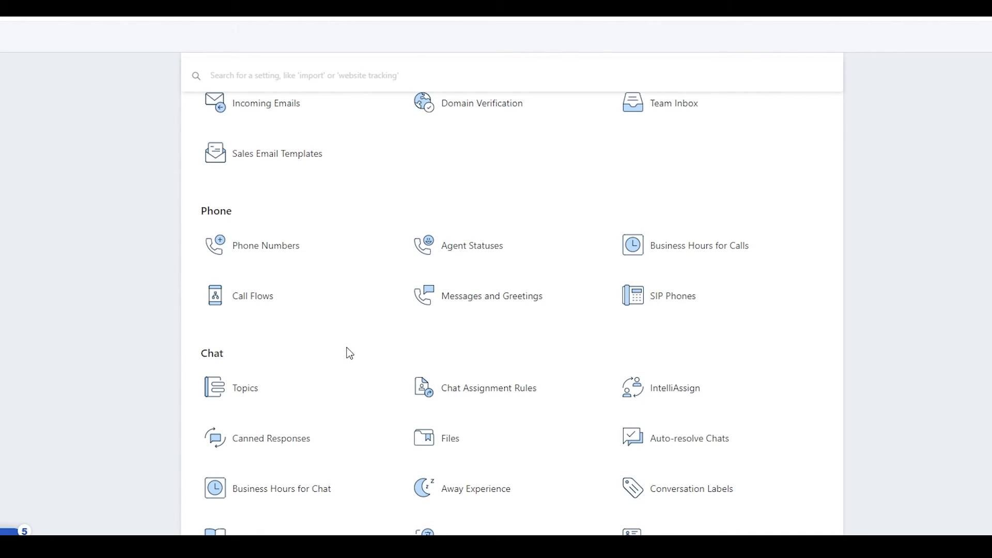
{"action": "scroll", "coordinate": [350, 354], "scroll_direction": "down", "scroll_amount": 6}
{"action": "scroll", "coordinate": [349, 352], "scroll_direction": "down", "scroll_amount": 10}
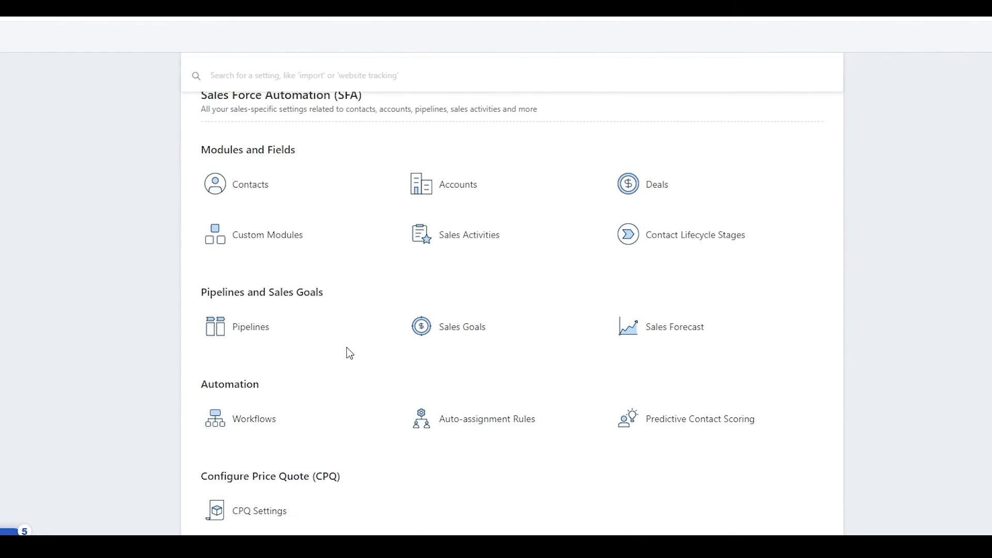
{"action": "scroll", "coordinate": [348, 347], "scroll_direction": "down", "scroll_amount": 5}
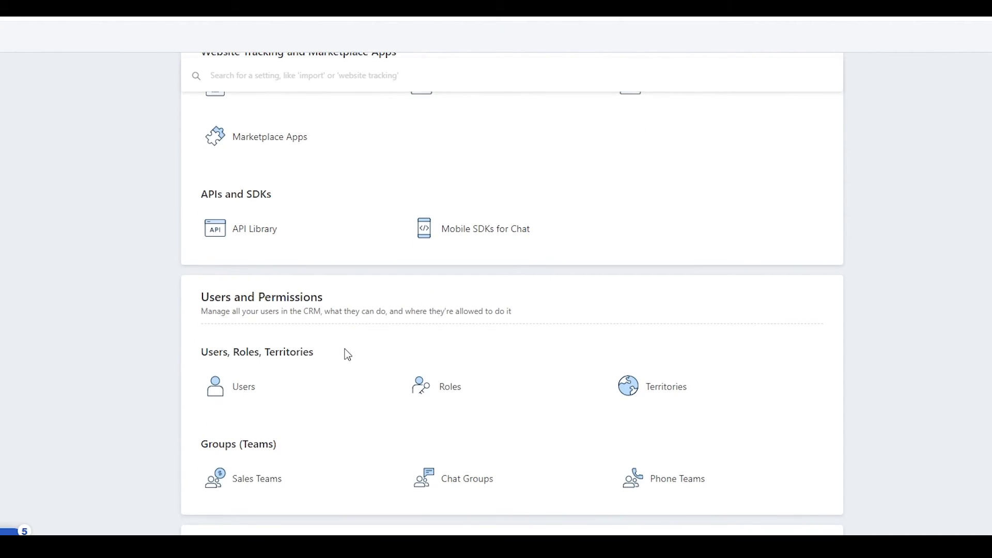
- Open Plans and Billing from the account settings and start buying the Sales Cloud Enterprise plan
{"action": "scroll", "coordinate": [348, 355], "scroll_direction": "down", "scroll_amount": 1}
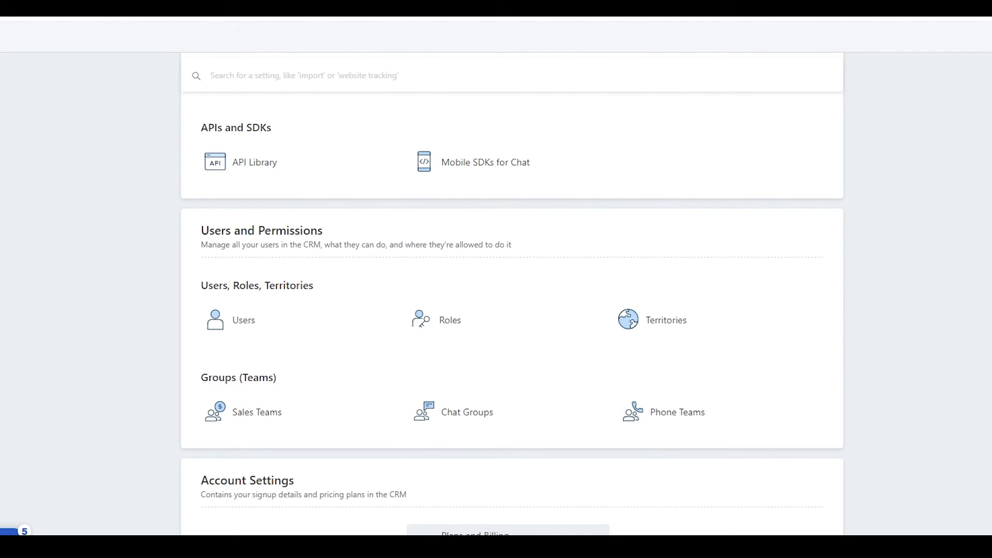
{"action": "left_click", "coordinate": [438, 500]}
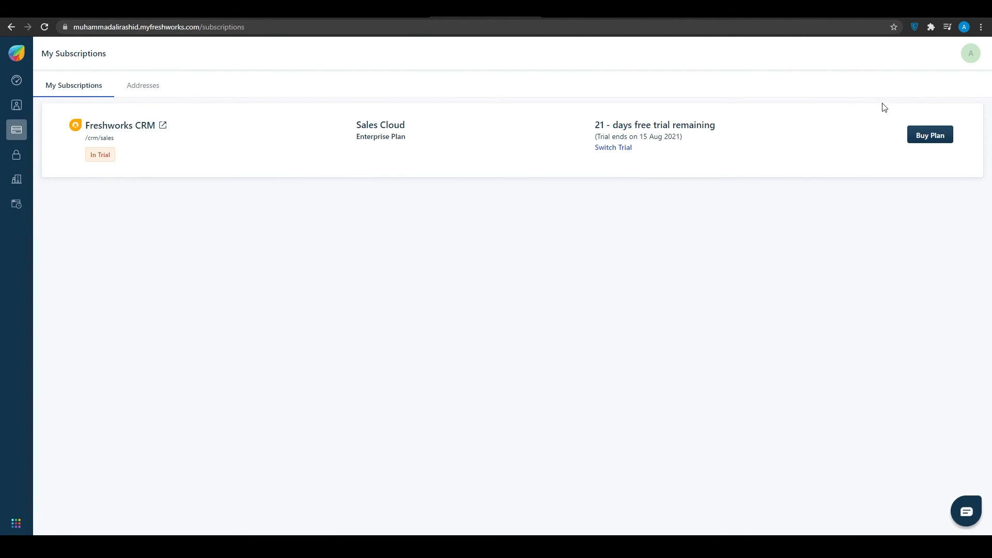
{"action": "left_click", "coordinate": [927, 136]}
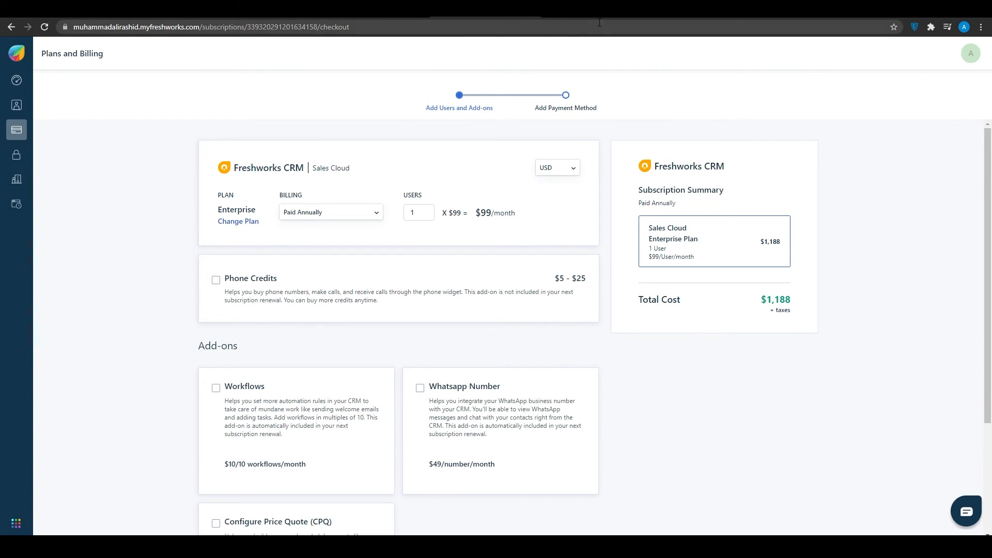
- Compare the Enterprise plan's cost with billing set to Paid Monthly, Paid Quarterly and Paid Half-Yearly, and review the available add-ons
{"action": "left_click", "coordinate": [328, 212]}
{"action": "left_click", "coordinate": [333, 242]}
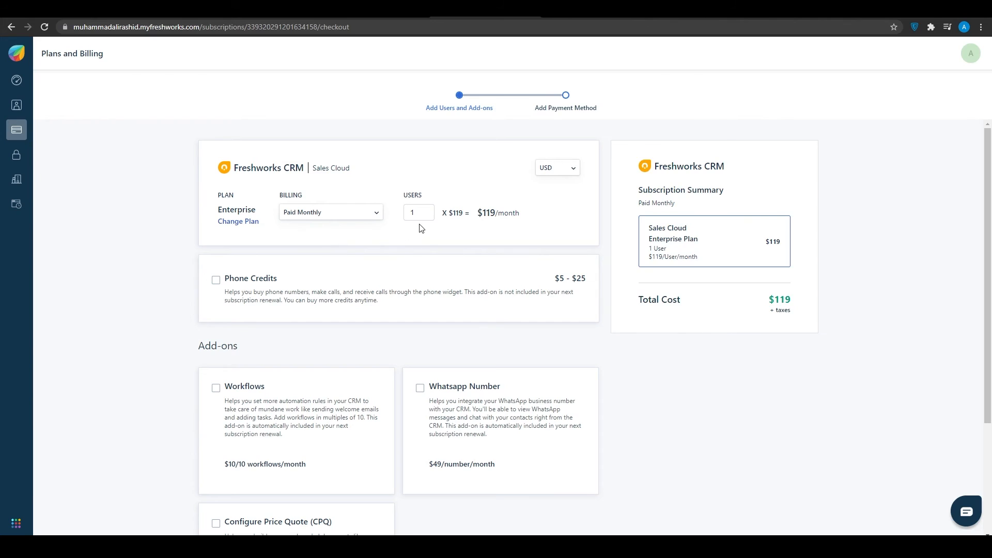
{"action": "left_click", "coordinate": [350, 211]}
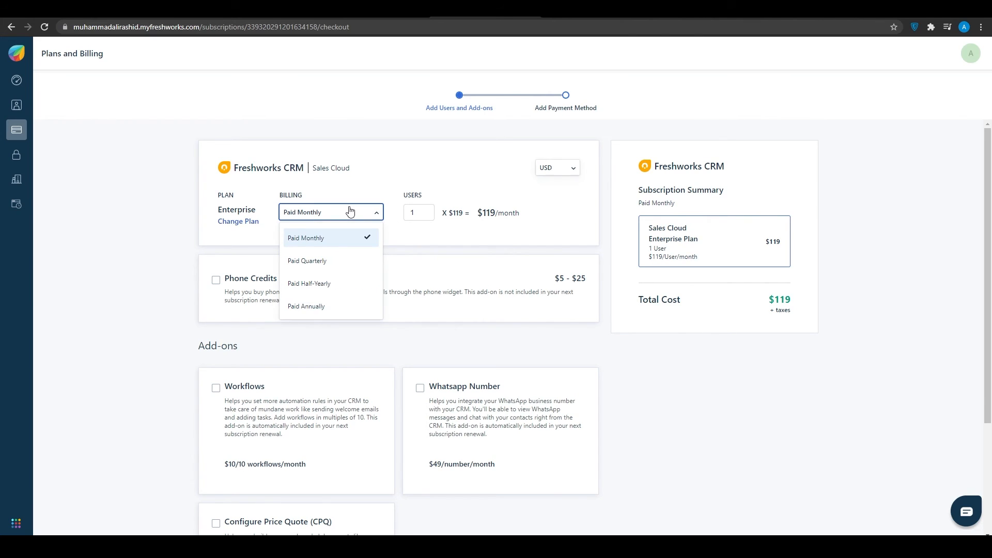
{"action": "left_click", "coordinate": [322, 261]}
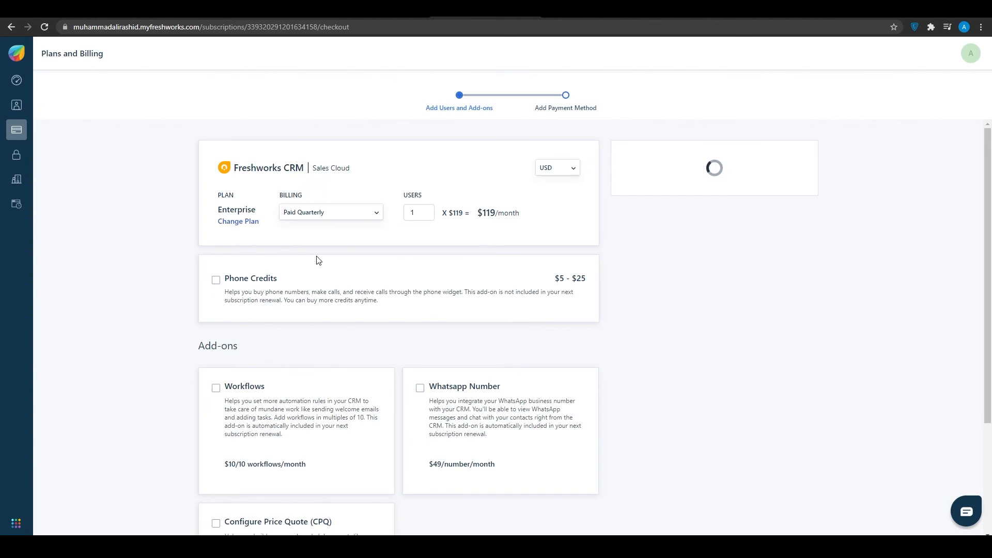
{"action": "left_click", "coordinate": [359, 215]}
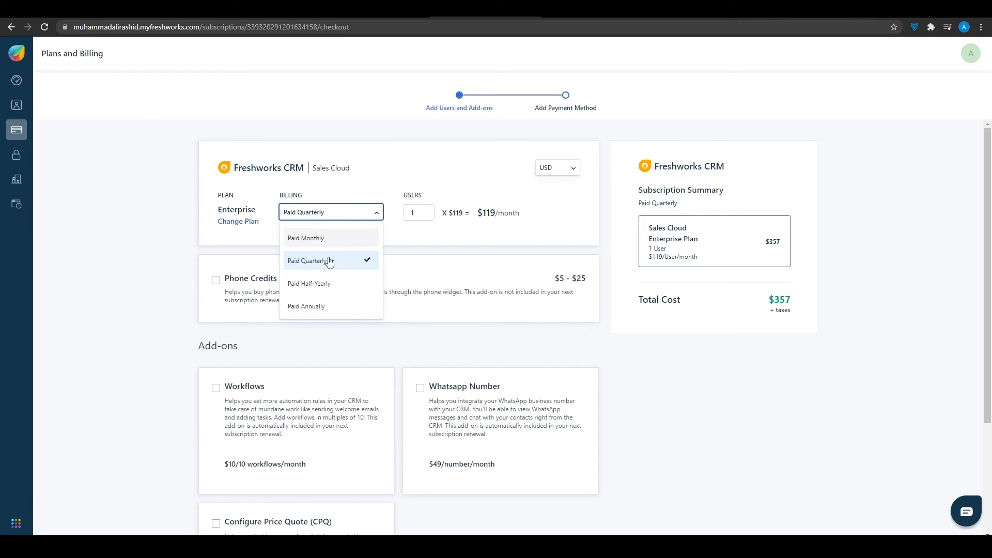
{"action": "left_click", "coordinate": [336, 283]}
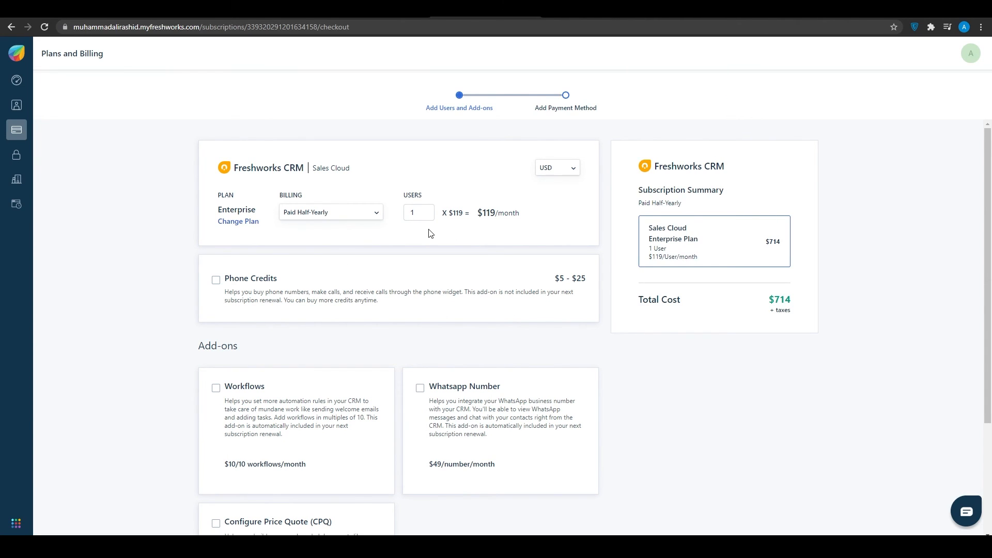
{"action": "scroll", "coordinate": [429, 234], "scroll_direction": "down", "scroll_amount": 3}
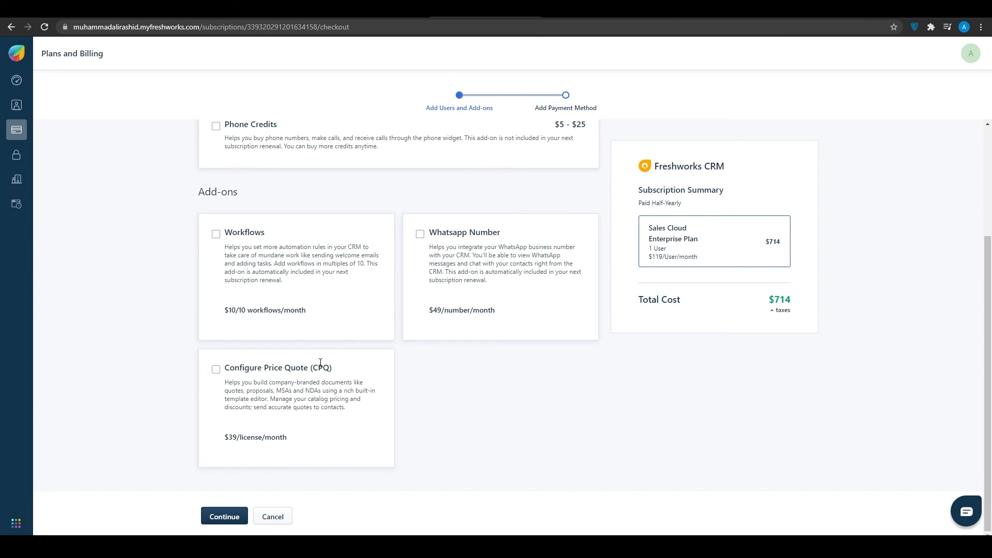
{"action": "scroll", "coordinate": [318, 363], "scroll_direction": "up", "scroll_amount": 3}
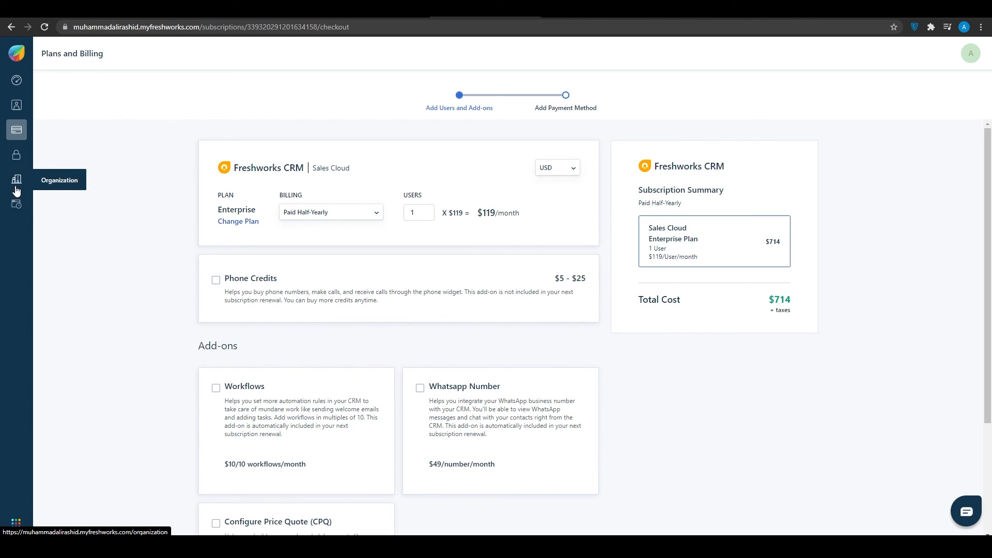
- View the account's Users page, Organization details and Audit Logs
{"action": "left_click", "coordinate": [25, 110]}
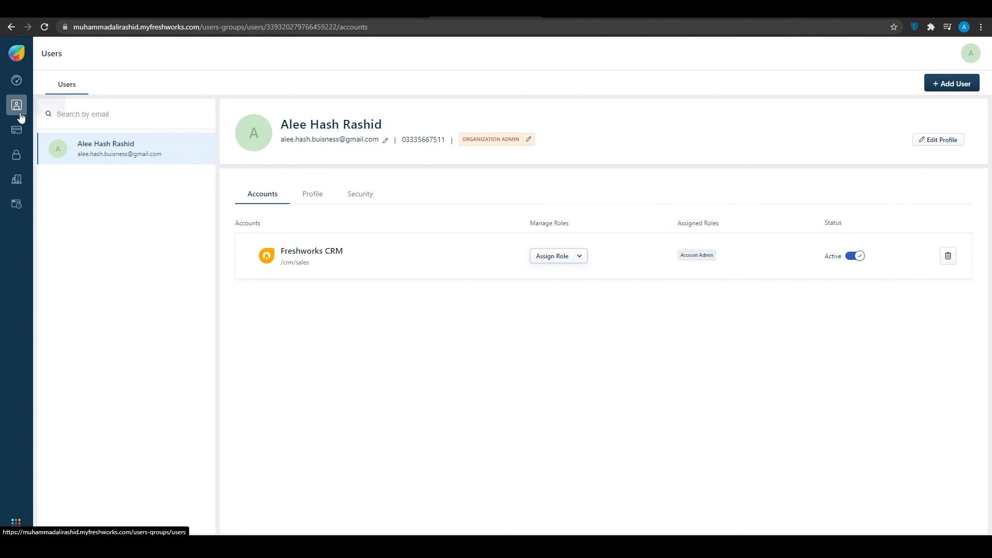
{"action": "left_click", "coordinate": [16, 182]}
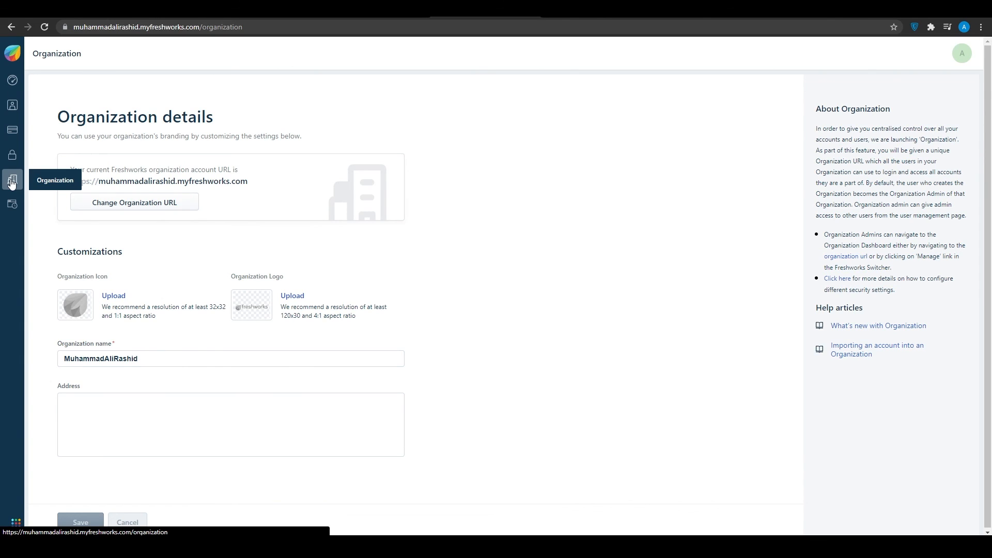
{"action": "left_click", "coordinate": [12, 204]}
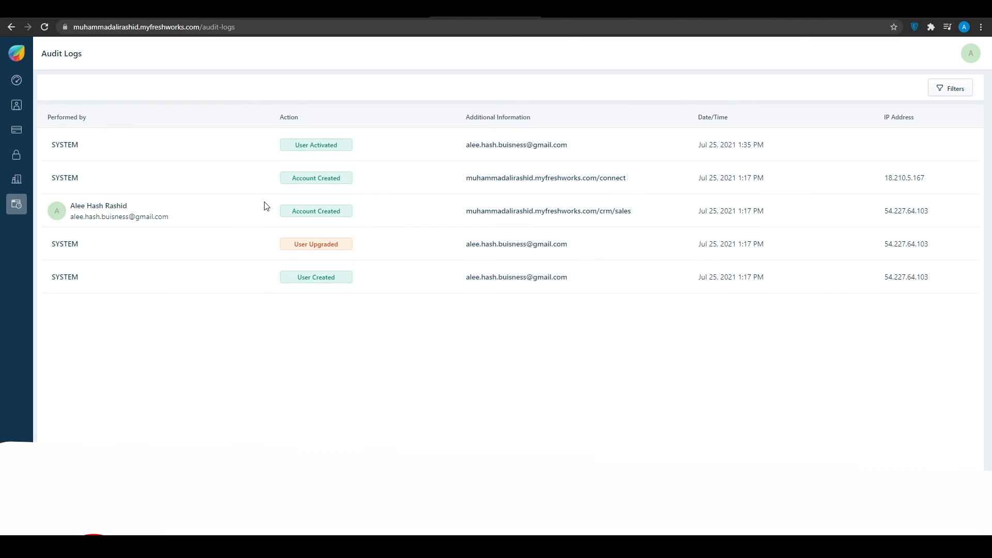